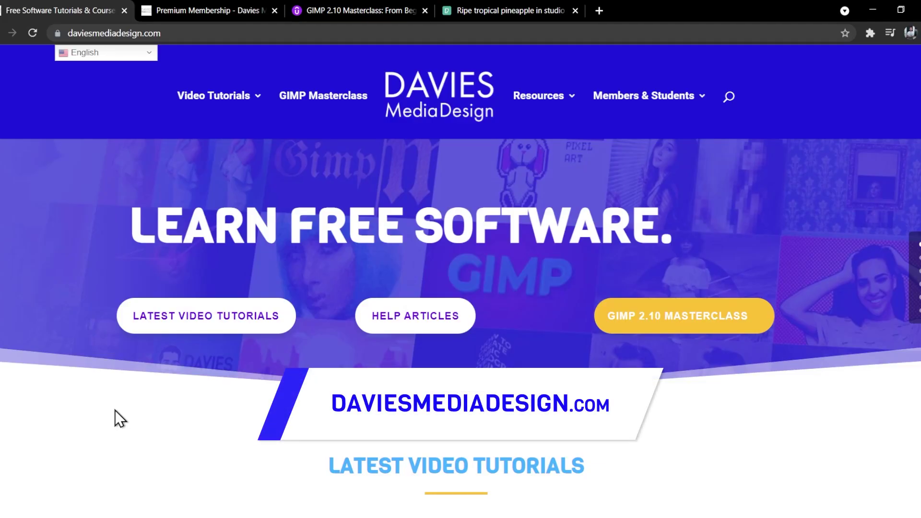
Step: Scroll down the Davies Media Design homepage through its tutorials and articles
scroll(116, 410, down, 9)
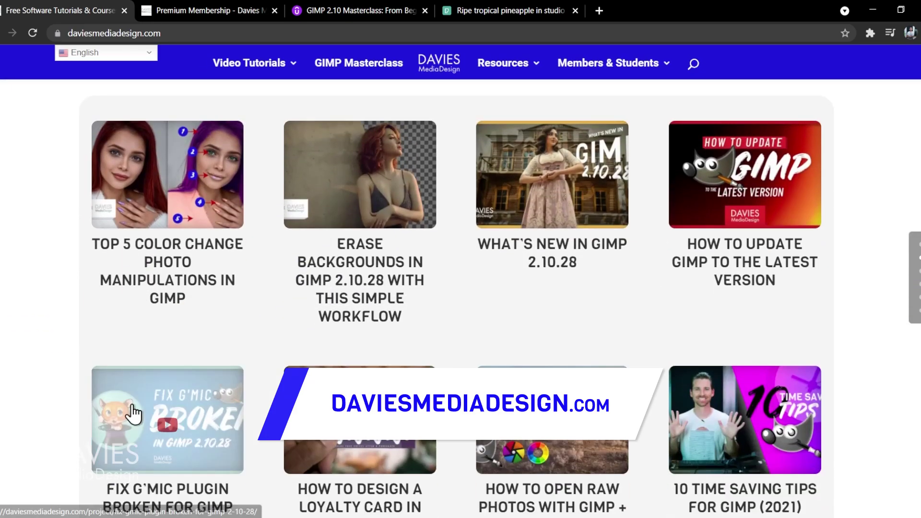
scroll(6, 384, down, 3)
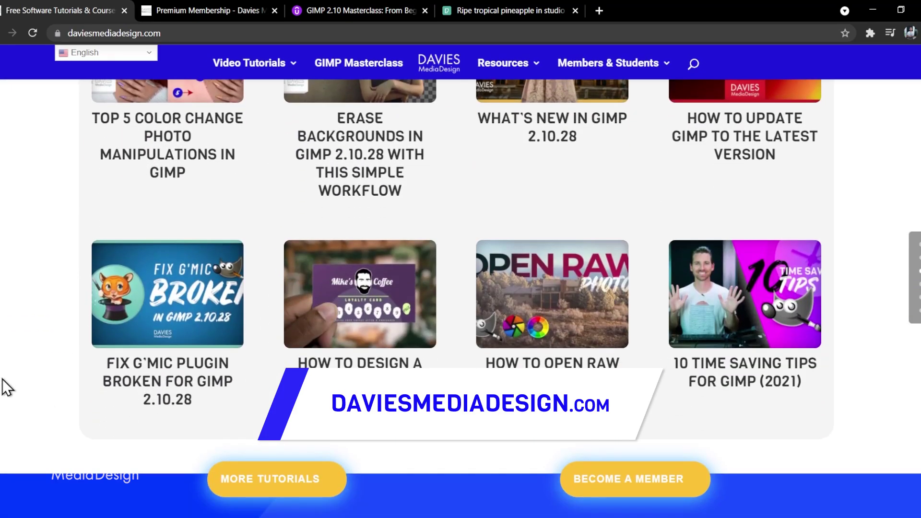
scroll(31, 372, down, 18)
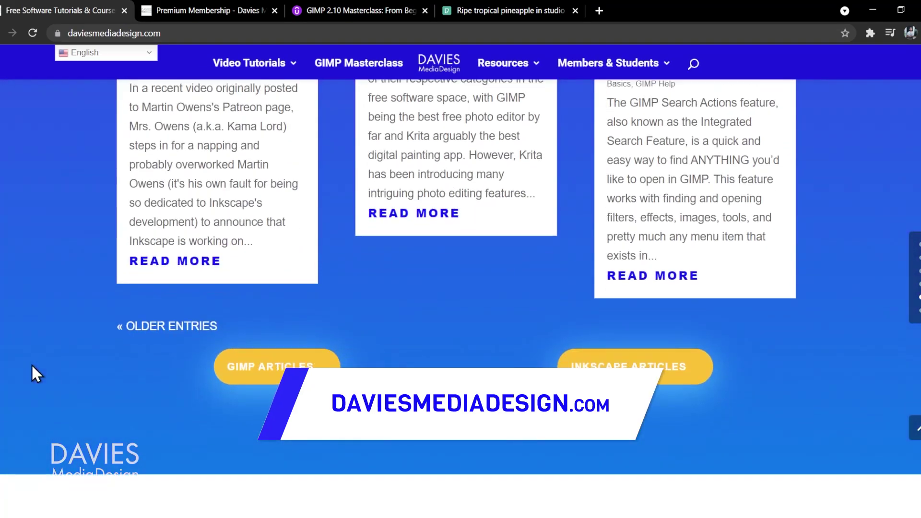
scroll(30, 367, down, 10)
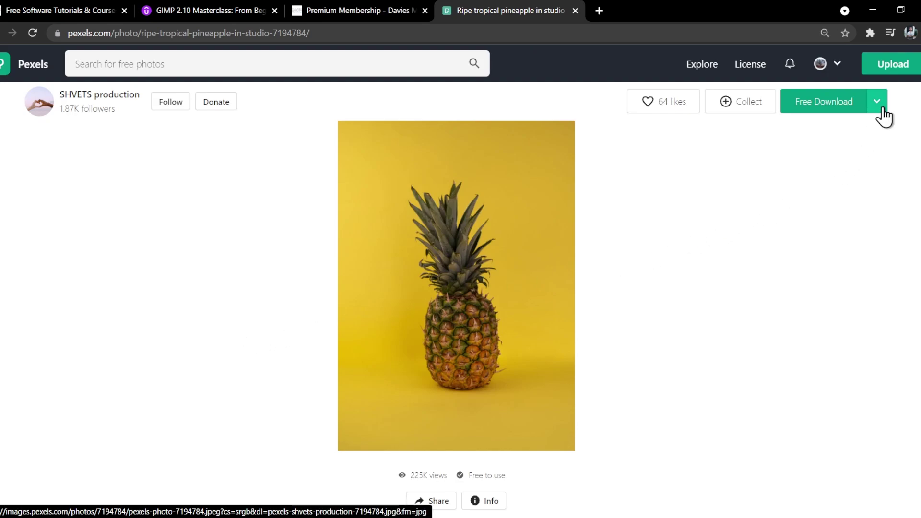
Step: Show the download size options for the ripe pineapple photo on Pexels
click(877, 102)
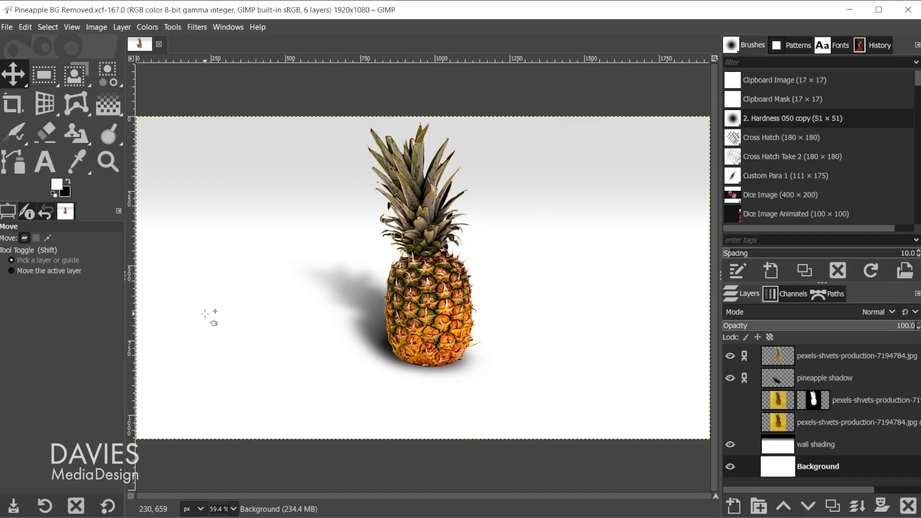
Step: Create a new blank white 1920 × 1080 px image
key(ctrl+n)
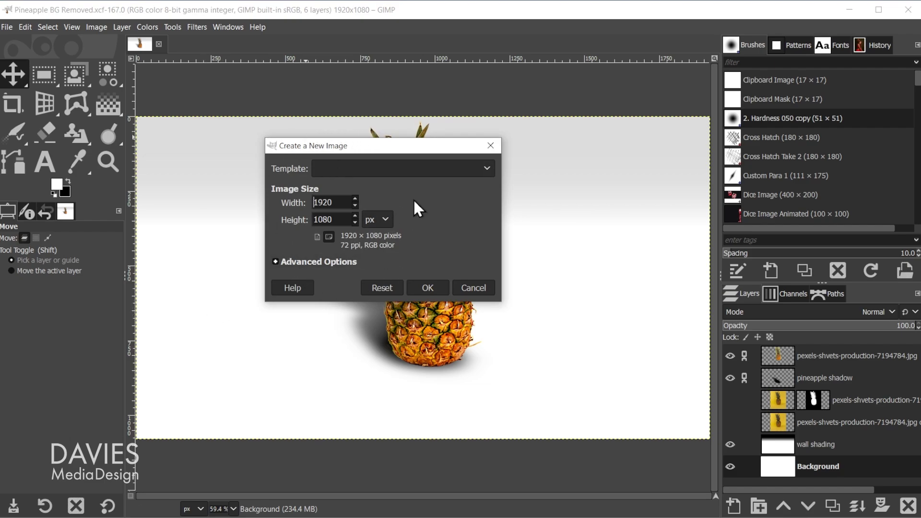
click(7, 25)
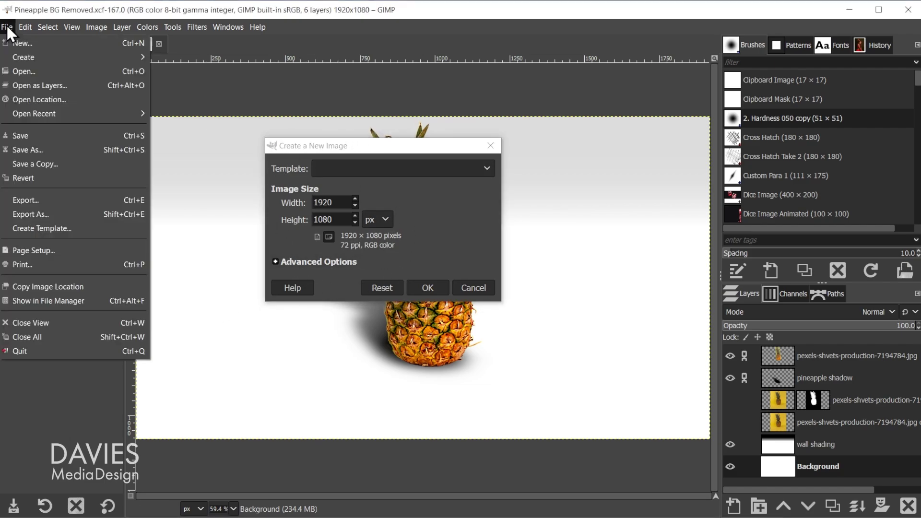
click(372, 151)
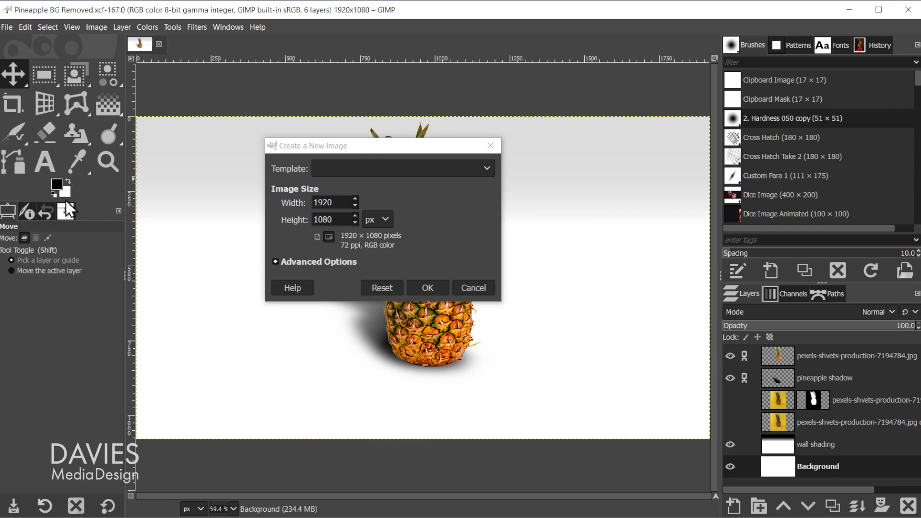
click(428, 287)
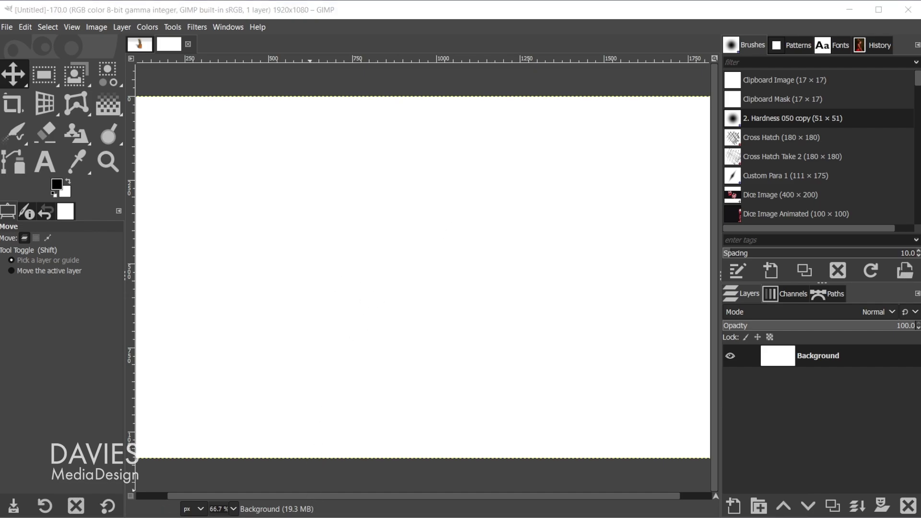
Step: Drag pexels-shvets-production-7194784.jpg from File Explorer into the blank image, keeping its color profile
mouse_move(302, 517)
click(257, 509)
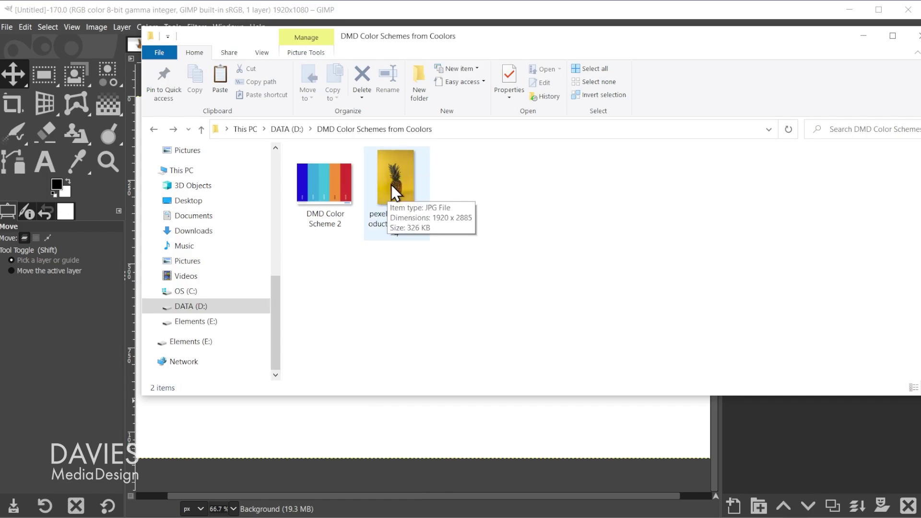
drag(394, 170, 387, 430)
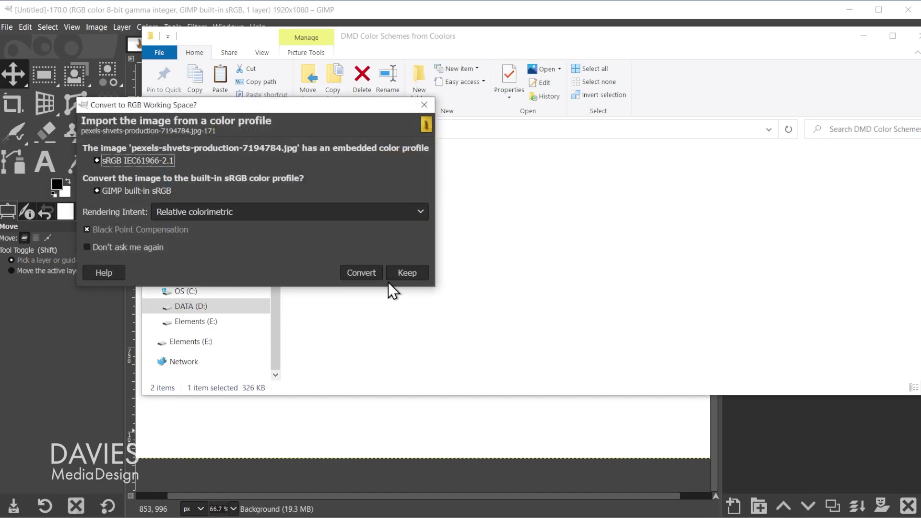
click(375, 271)
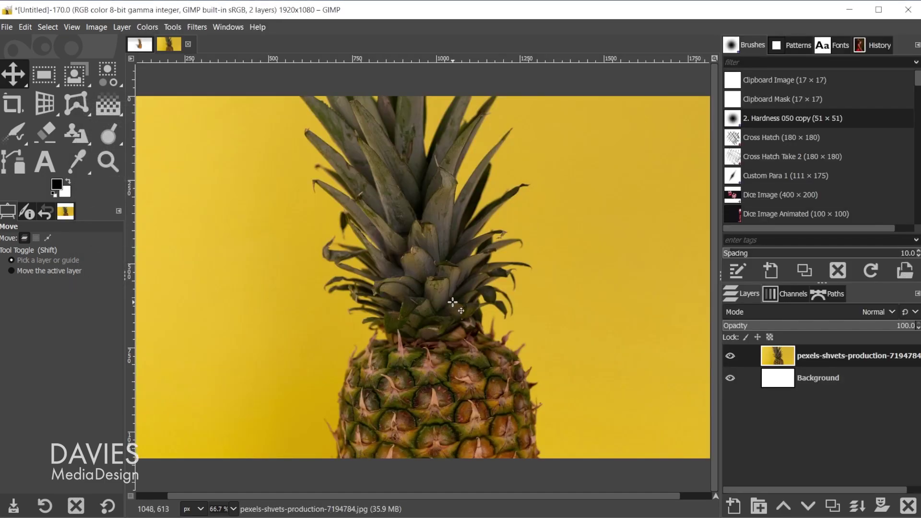
Step: Scale the pineapple photo layer around its centre to 868 × 1305 px, nudged slightly upward
key(shift+s)
click(461, 309)
key(minus)
key(minus)
key(minus)
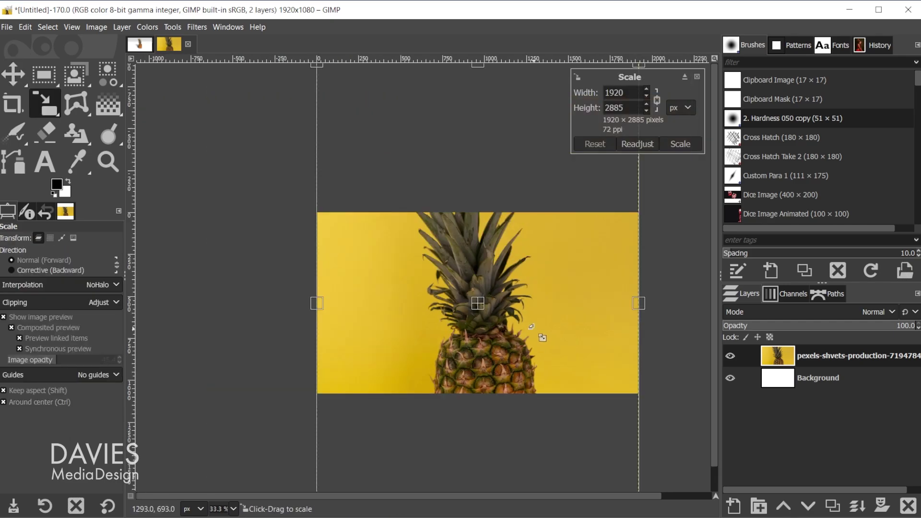
click(42, 99)
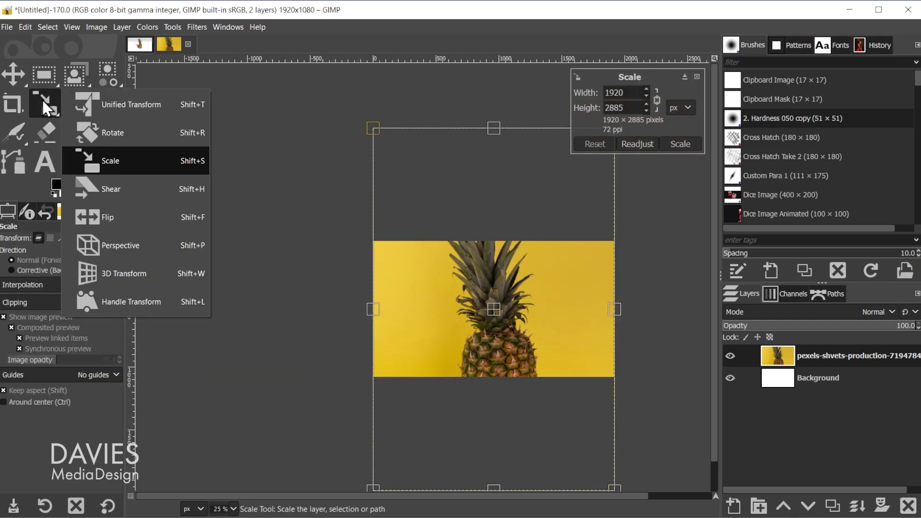
click(106, 165)
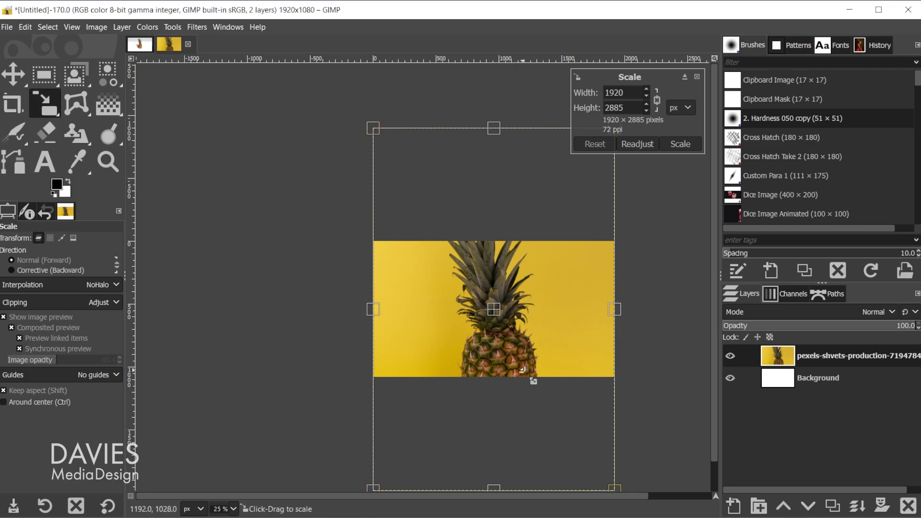
drag(616, 486, 488, 301)
key(ctrl)
ctrl+scroll(488, 305, up, 1)
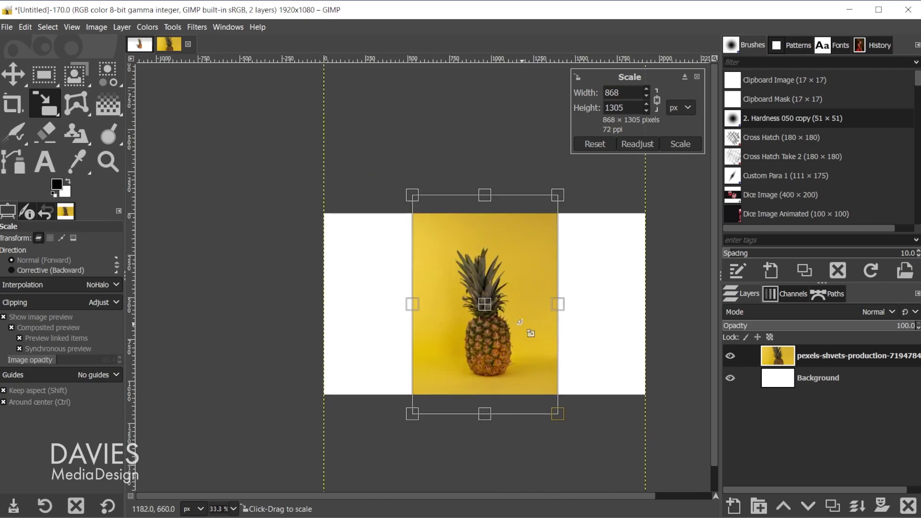
drag(494, 313, 495, 301)
click(684, 147)
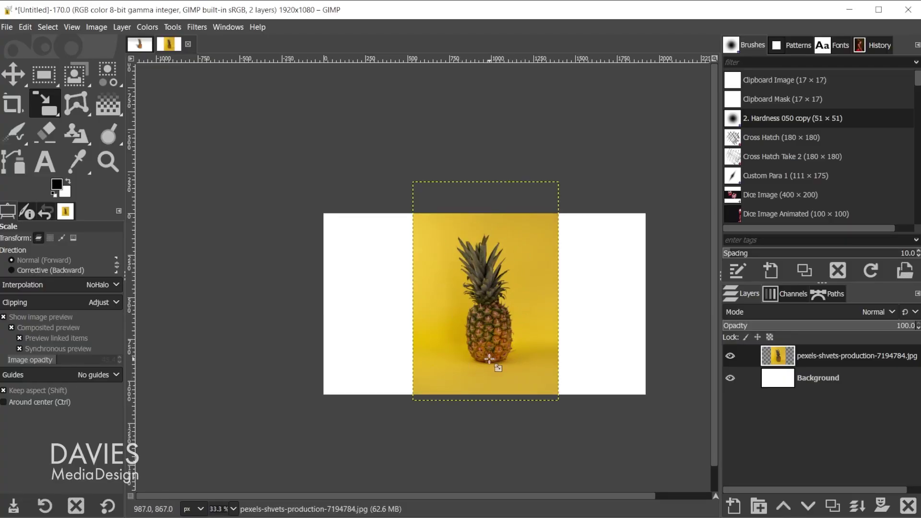
Step: Extract the pineapple with Foreground Select by outlining it and painting over the fruit
click(78, 80)
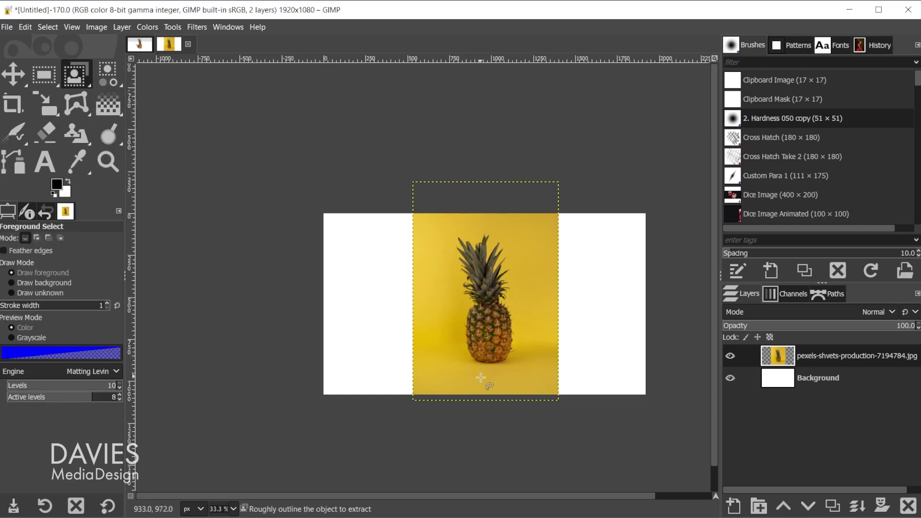
mouse_move(489, 373)
mouse_down()
mouse_move(454, 326)
mouse_move(447, 270)
mouse_move(461, 226)
mouse_move(487, 224)
mouse_move(510, 246)
mouse_move(524, 304)
mouse_up()
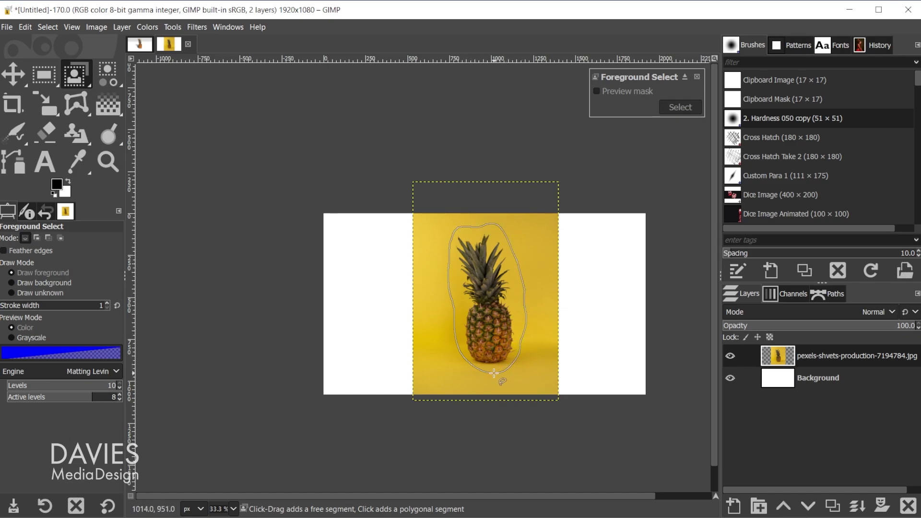
key(Return)
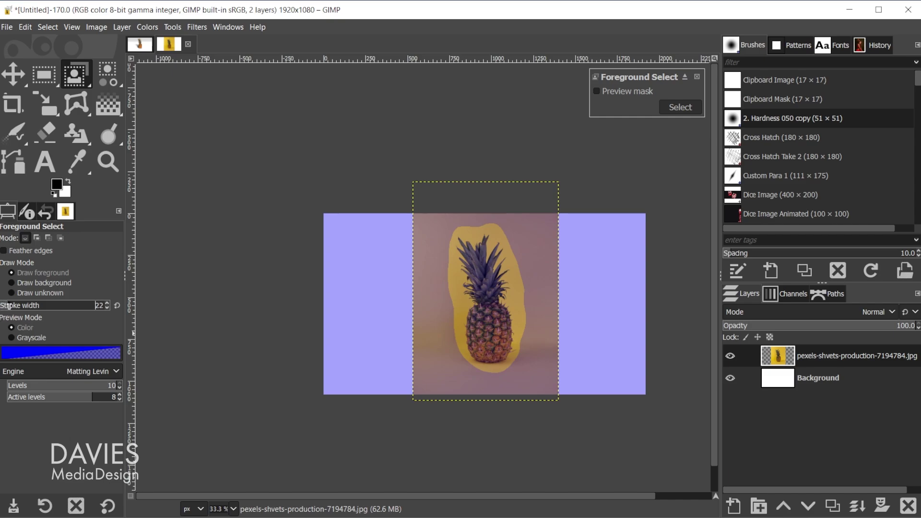
scroll(9, 306, up, 2)
drag(493, 346, 477, 331)
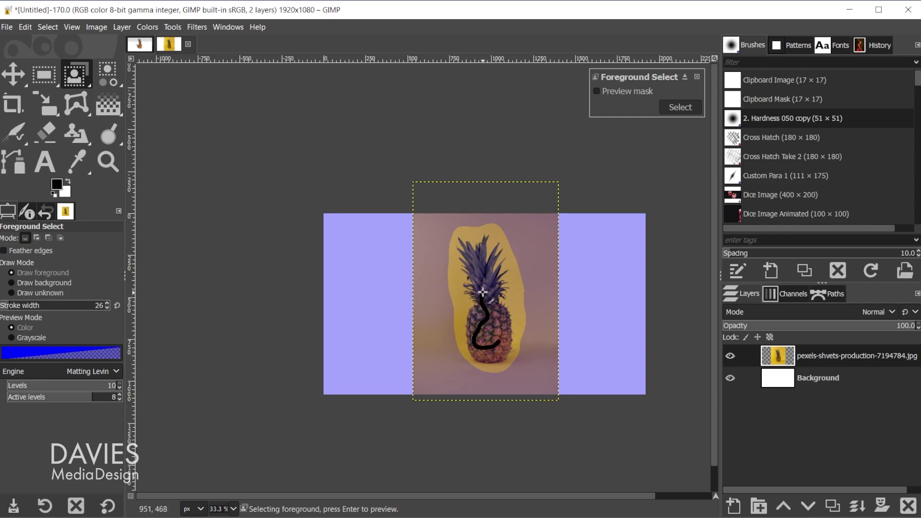
drag(481, 272, 494, 340)
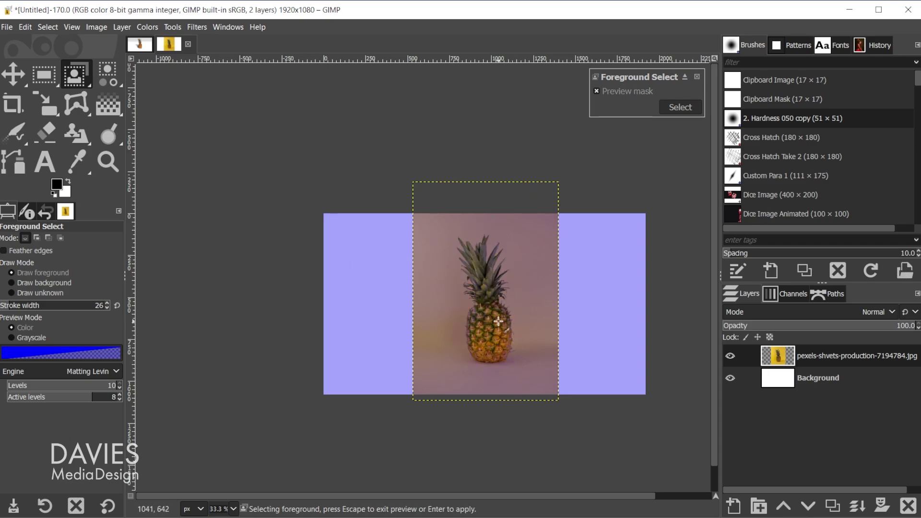
key(Return)
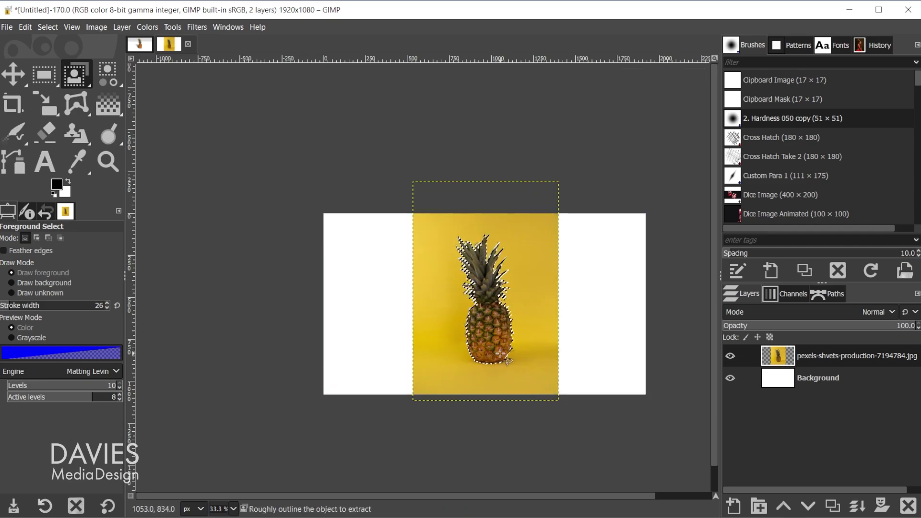
Step: Add a layer mask from the selection to the pineapple layer, hiding the yellow backdrop
right_click(779, 364)
click(838, 231)
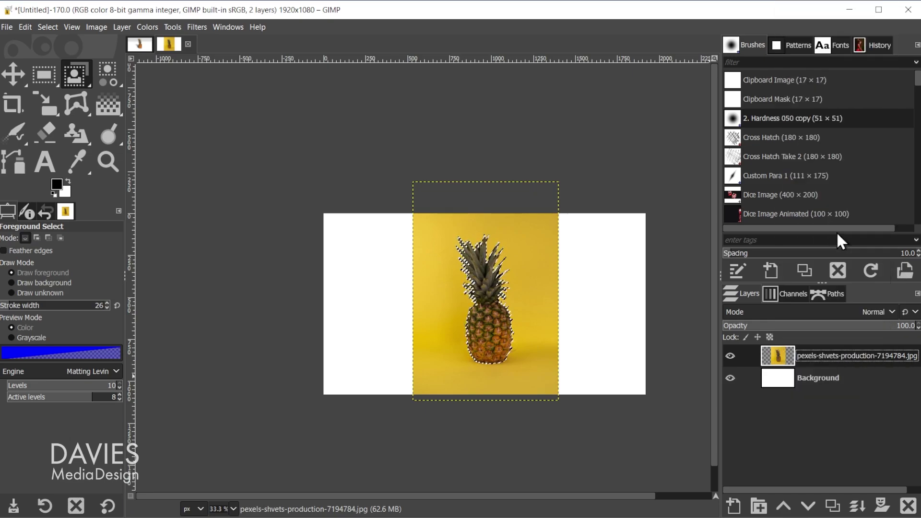
click(796, 248)
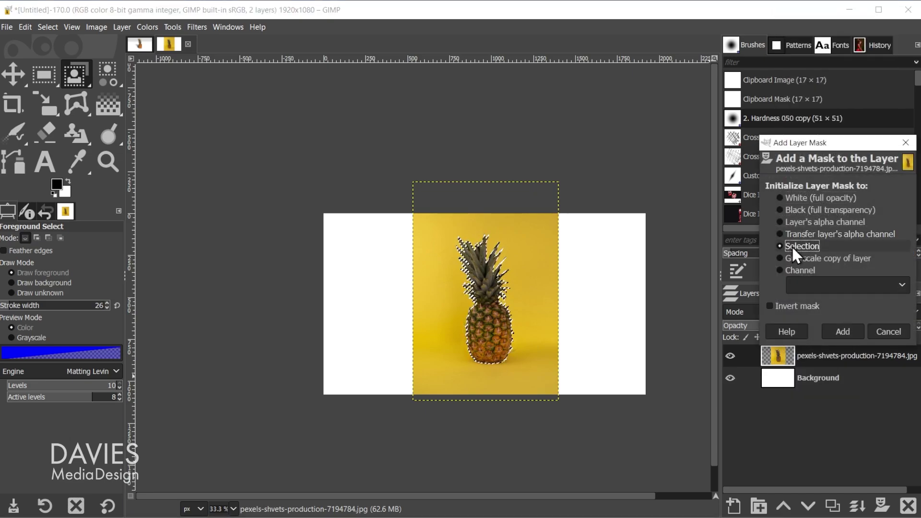
click(842, 331)
Step: Clear the selection, then browse the Select and Windows menus without choosing anything
ctrl+scroll(478, 318, up, 1)
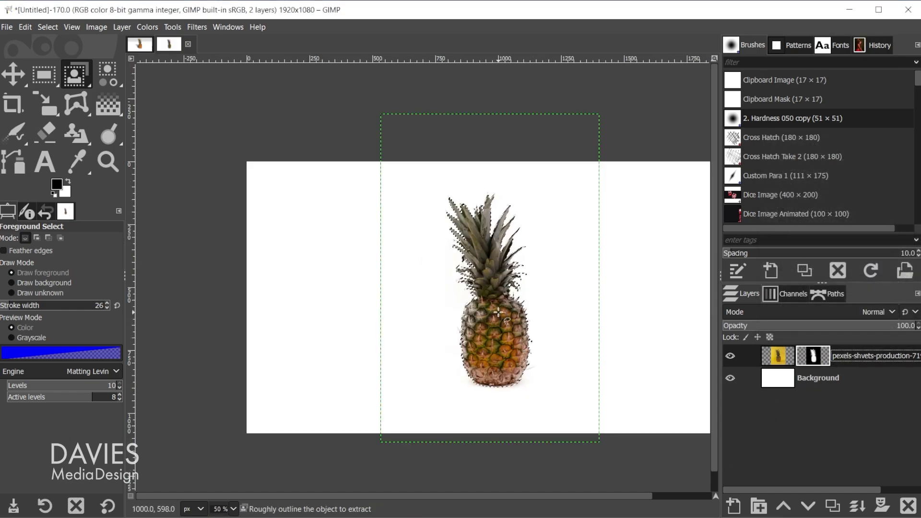
key(ctrl+shift+a)
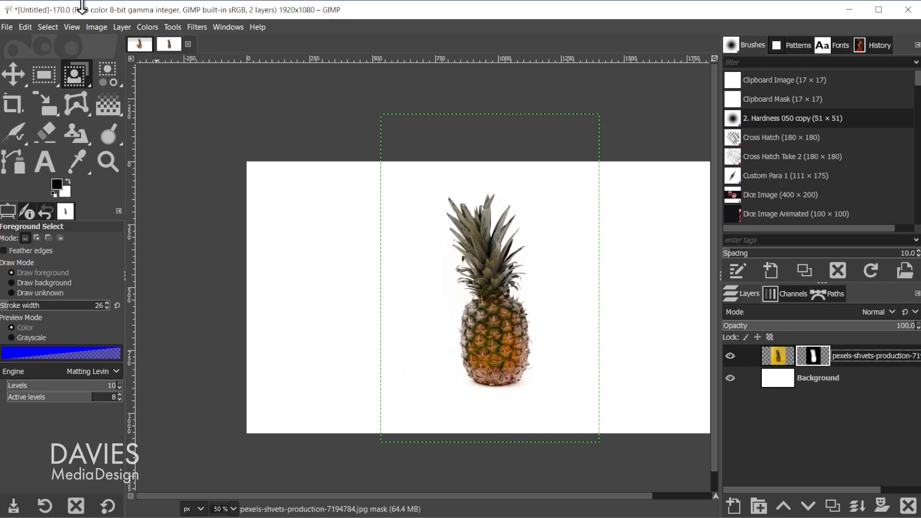
click(47, 27)
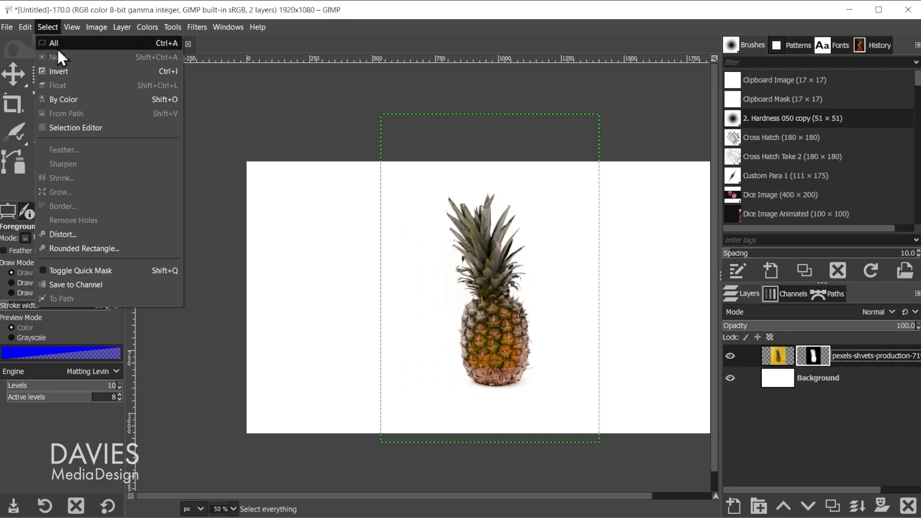
click(228, 27)
click(460, 24)
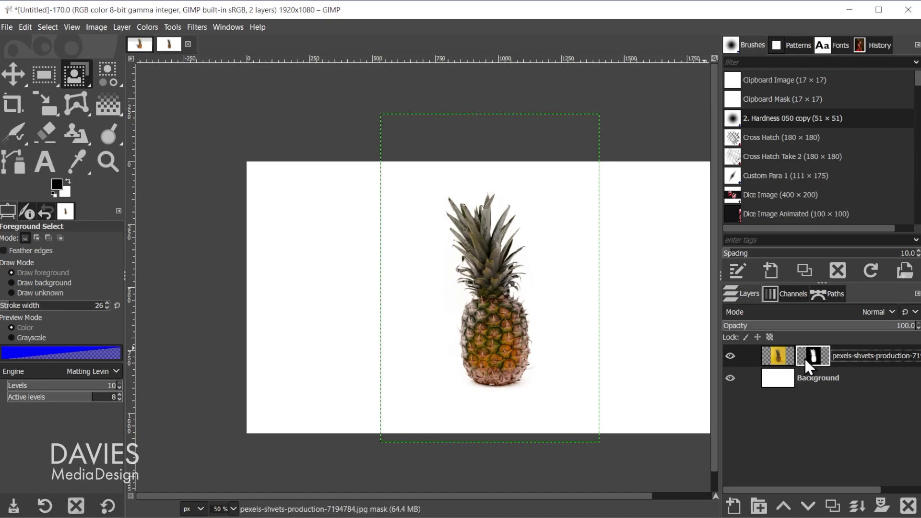
Step: Replace the layer with the masked pineapple from Pineapple BG Removed and apply its layer mask
click(908, 506)
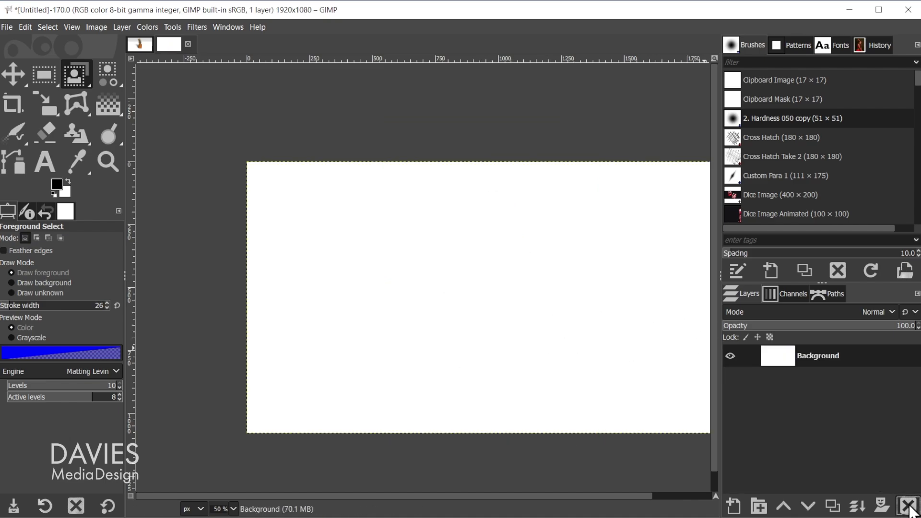
click(139, 44)
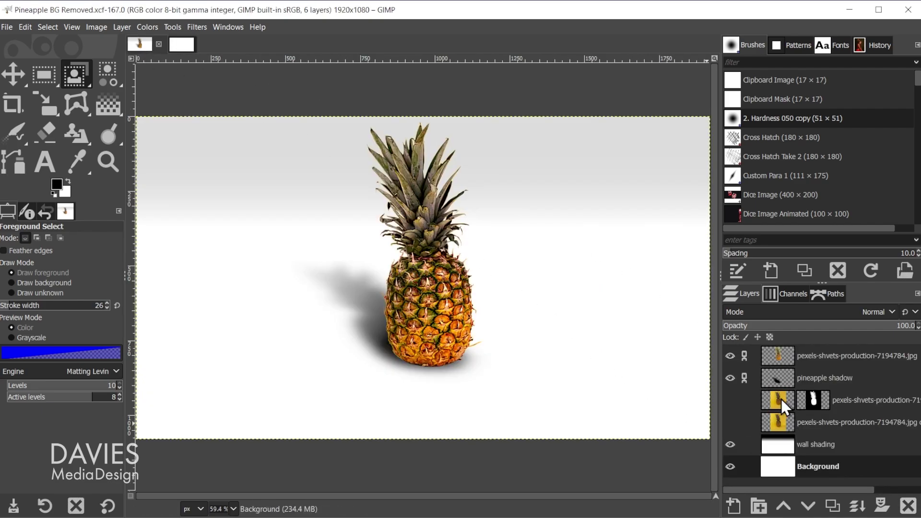
drag(784, 406, 680, 379)
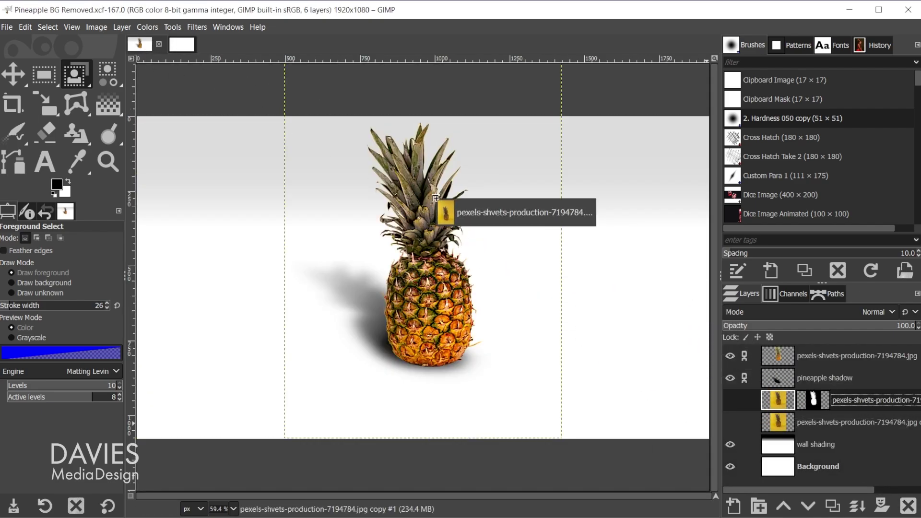
drag(420, 187, 523, 285)
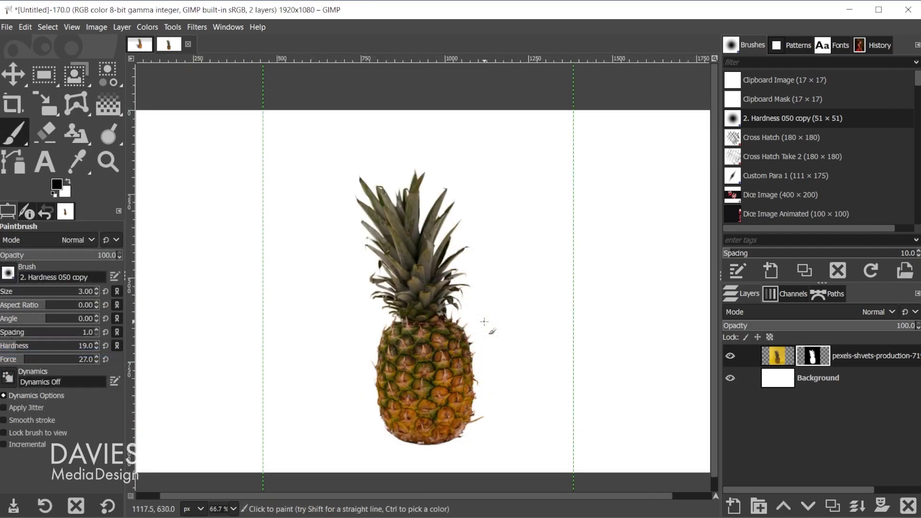
right_click(783, 357)
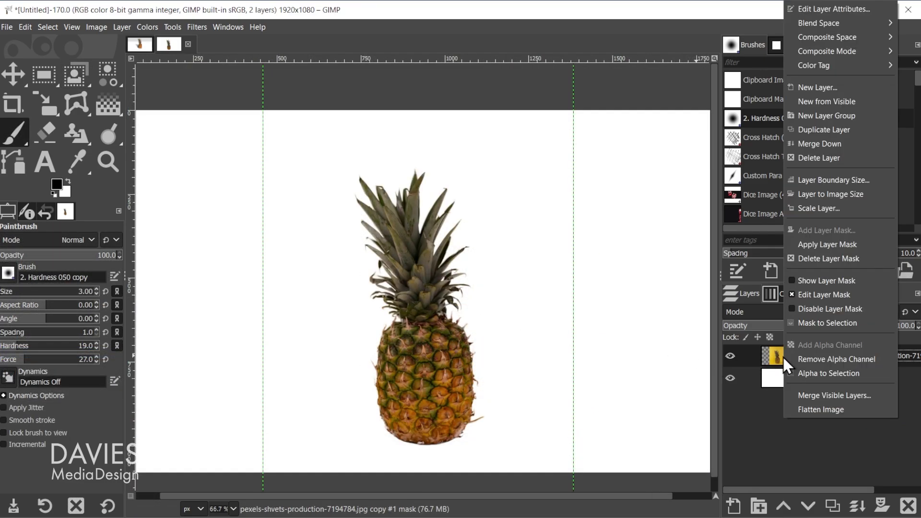
click(836, 244)
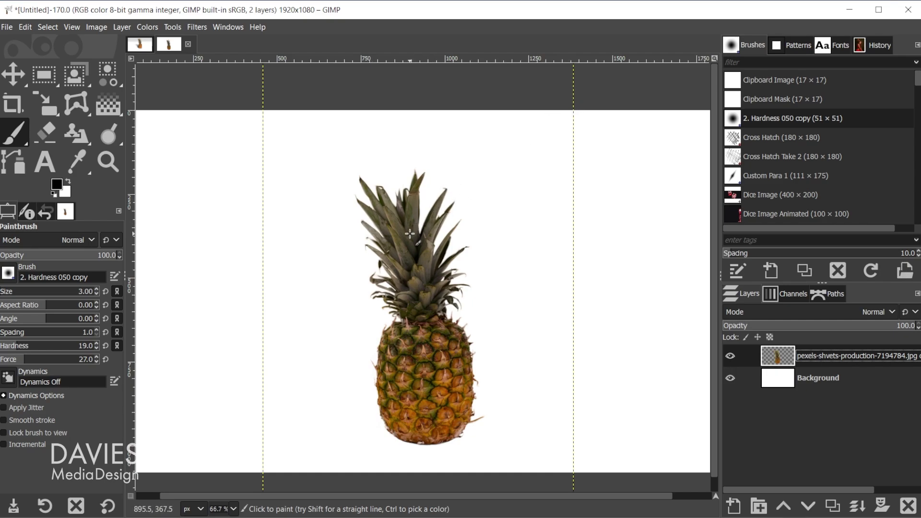
Step: Crop the pineapple layer to its content and centre it horizontally on the canvas
click(121, 28)
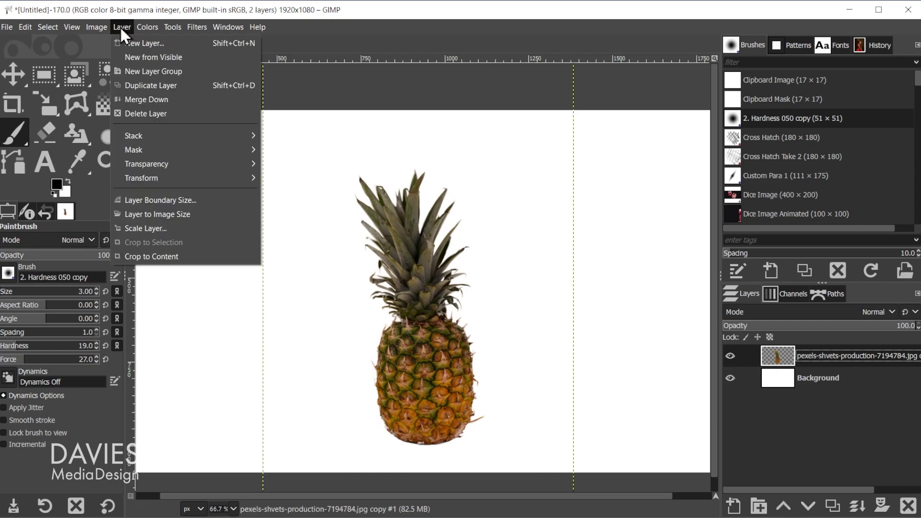
click(178, 258)
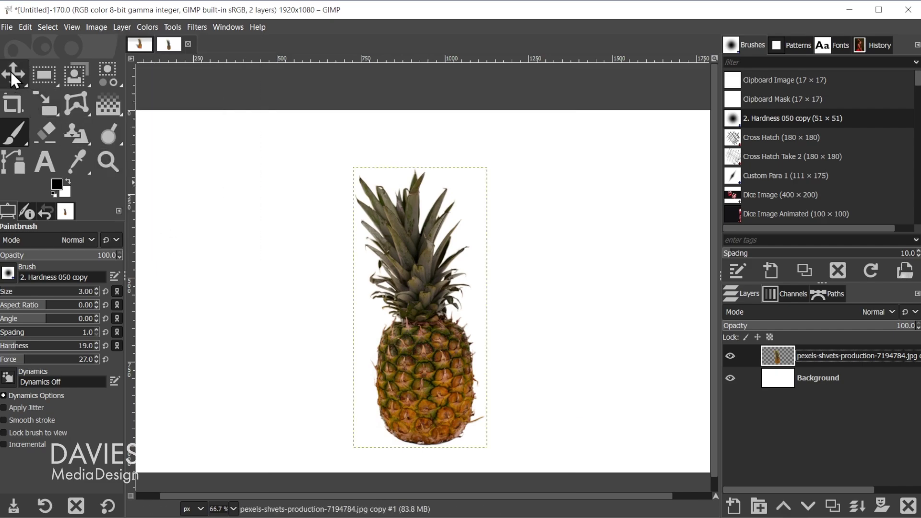
mouse_move(11, 73)
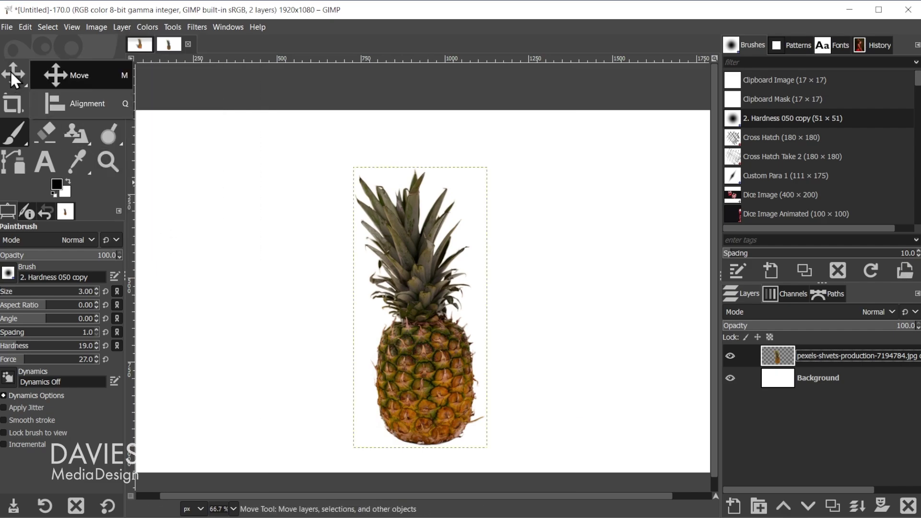
click(86, 101)
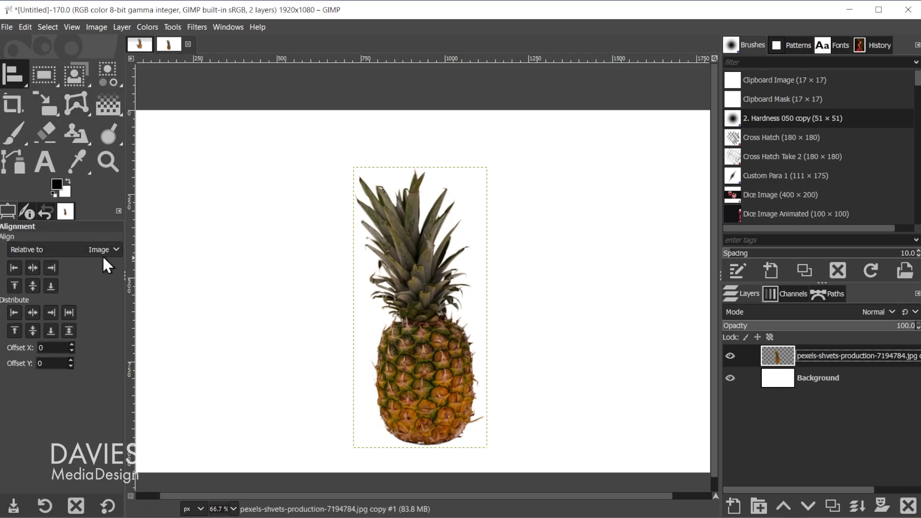
click(430, 375)
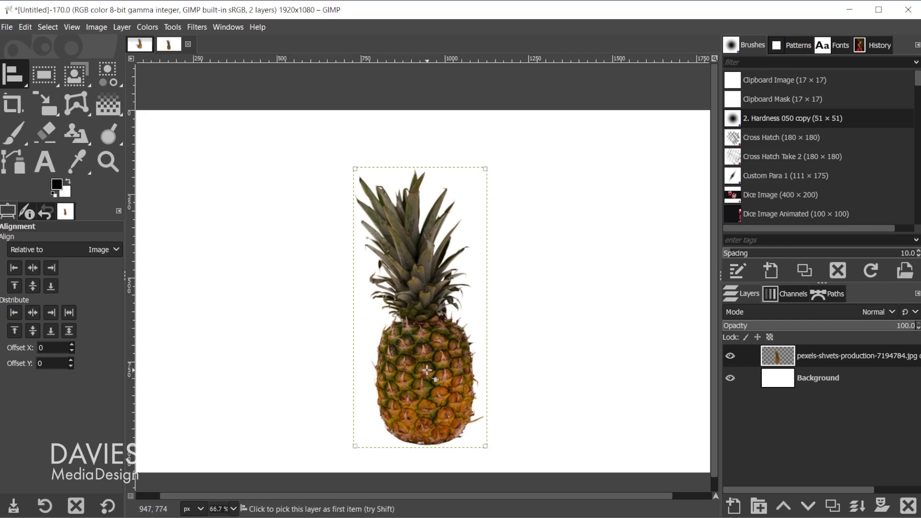
click(33, 268)
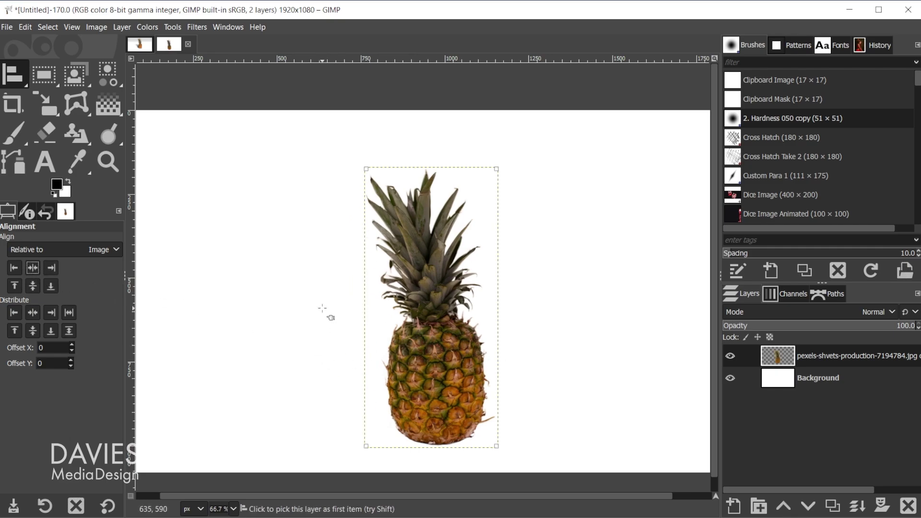
Step: Move the pineapple slightly higher on the canvas
mouse_move(10, 76)
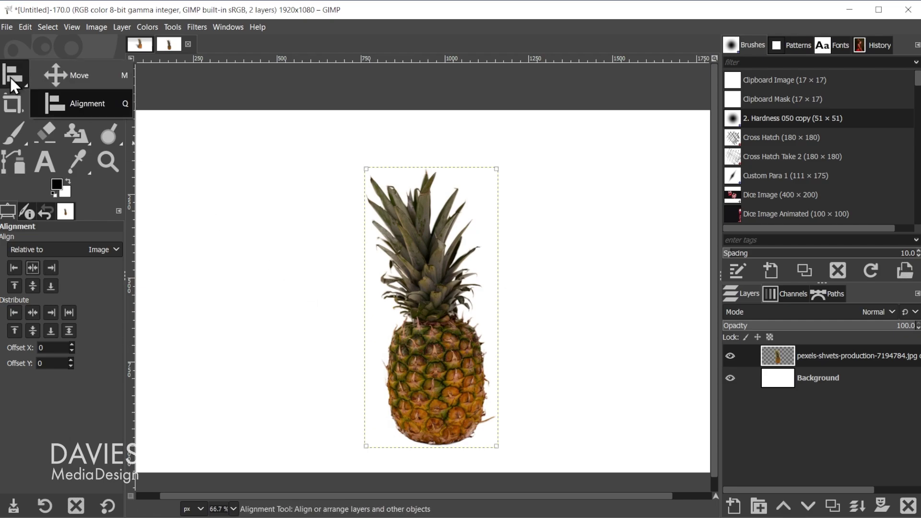
click(59, 79)
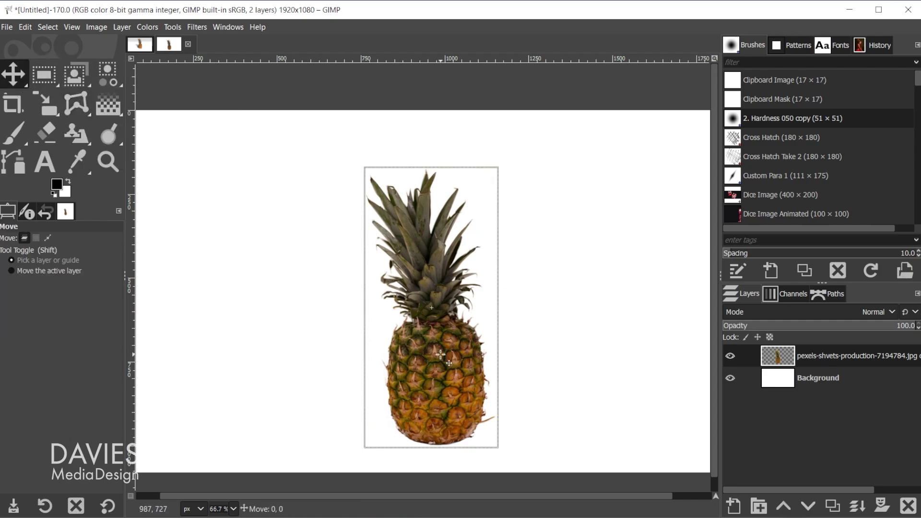
mouse_move(441, 355)
mouse_down()
mouse_move(442, 331)
mouse_move(441, 340)
mouse_up()
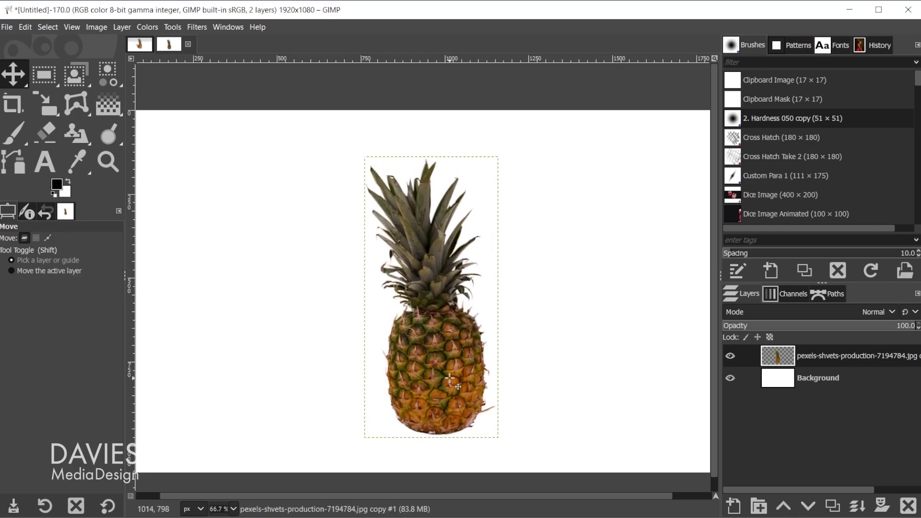
scroll(458, 371, down, 1)
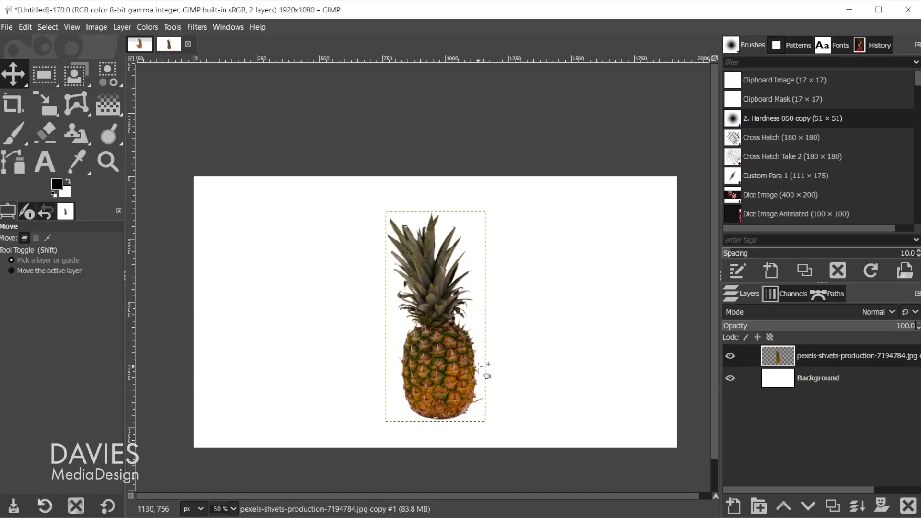
Step: Select the pineapple's outline from the layer's alpha via Alt+click on its thumbnail
alt+click(782, 354)
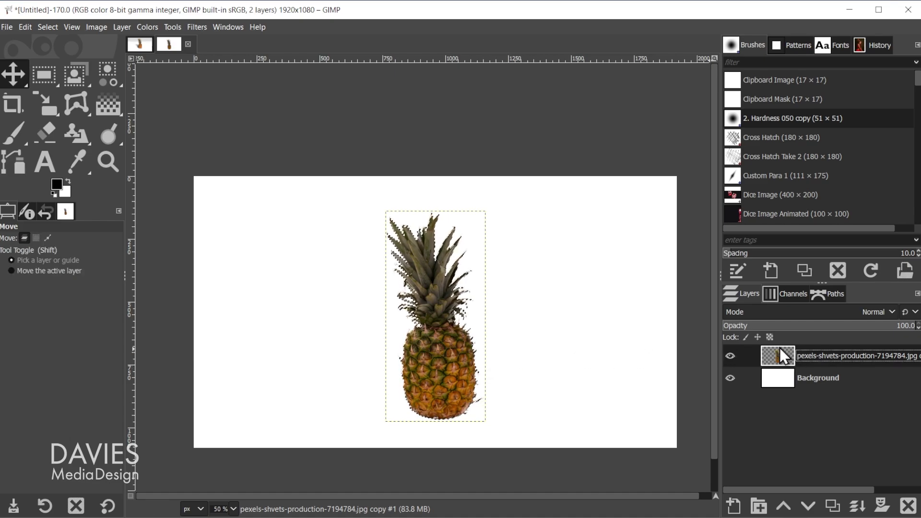
click(122, 26)
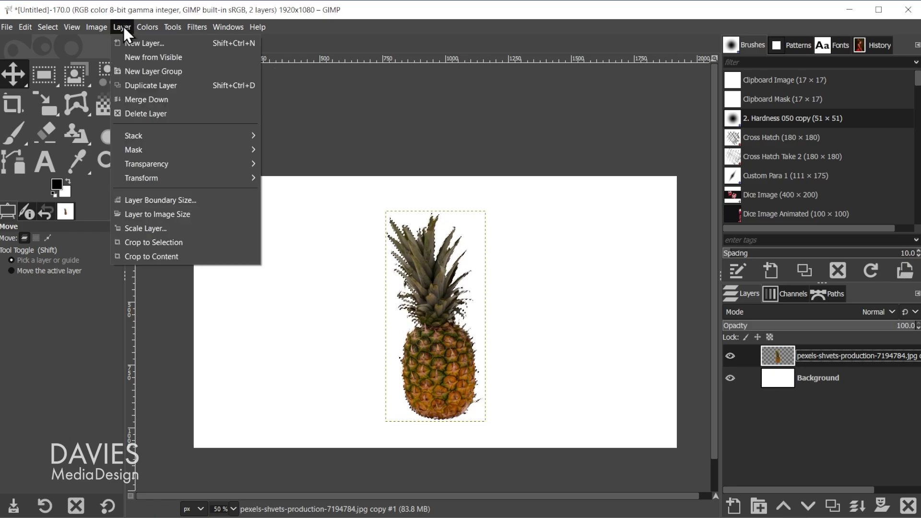
mouse_move(157, 162)
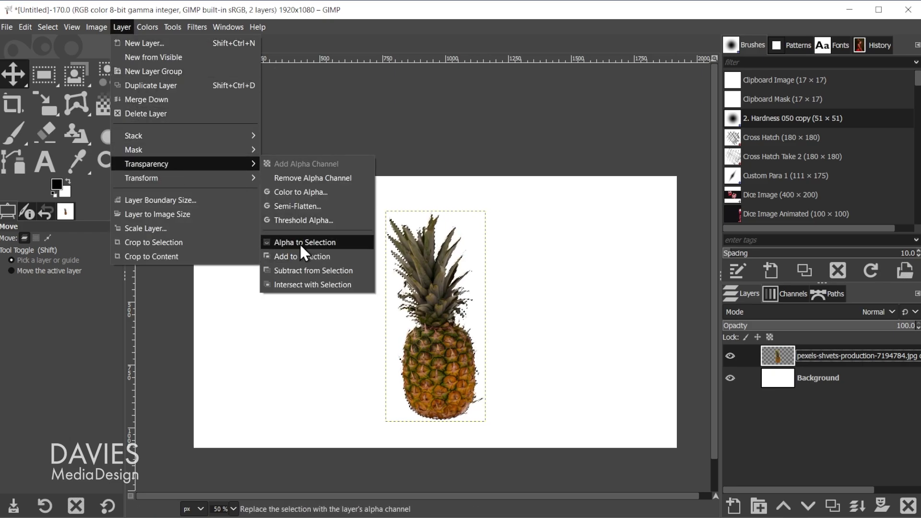
click(537, 19)
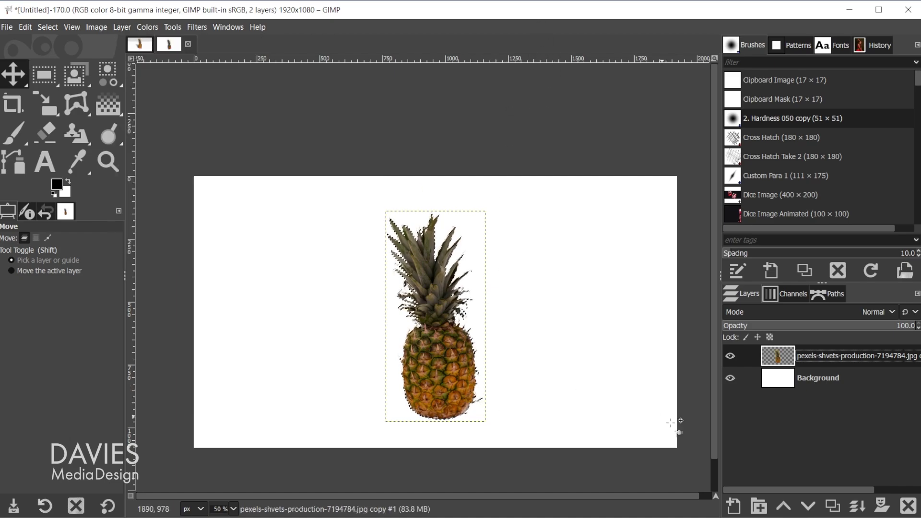
Step: Add a new layer named 'pineapple shadow'
click(733, 506)
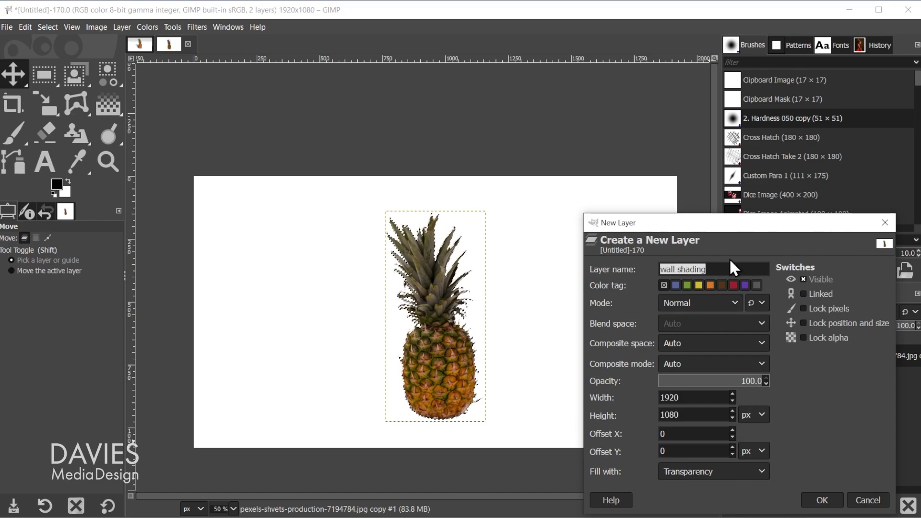
text(pineapple shadow)
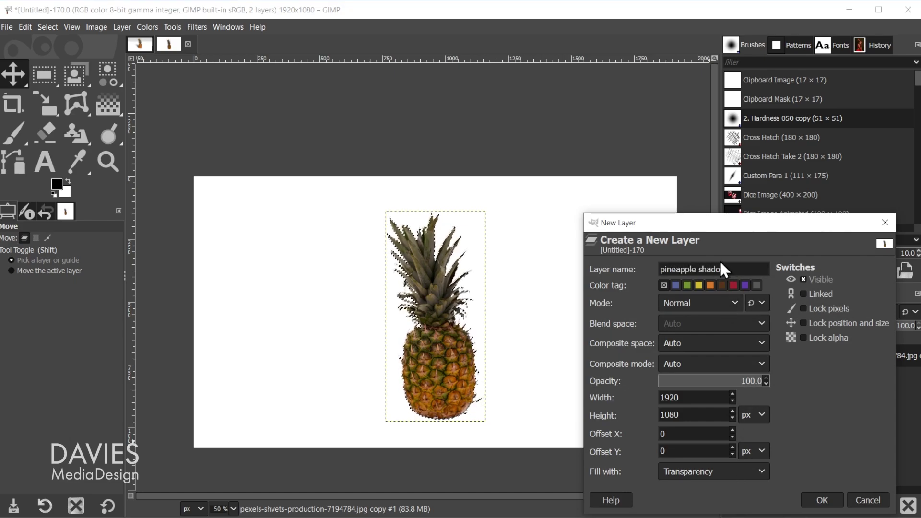
click(821, 500)
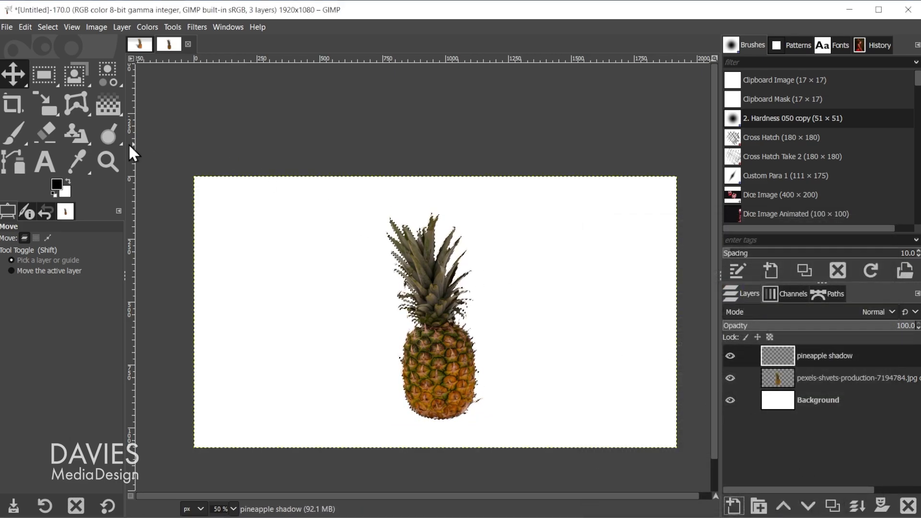
Step: Fill the pineapple selection on the new layer with black from the foreground swatch
drag(56, 184, 395, 303)
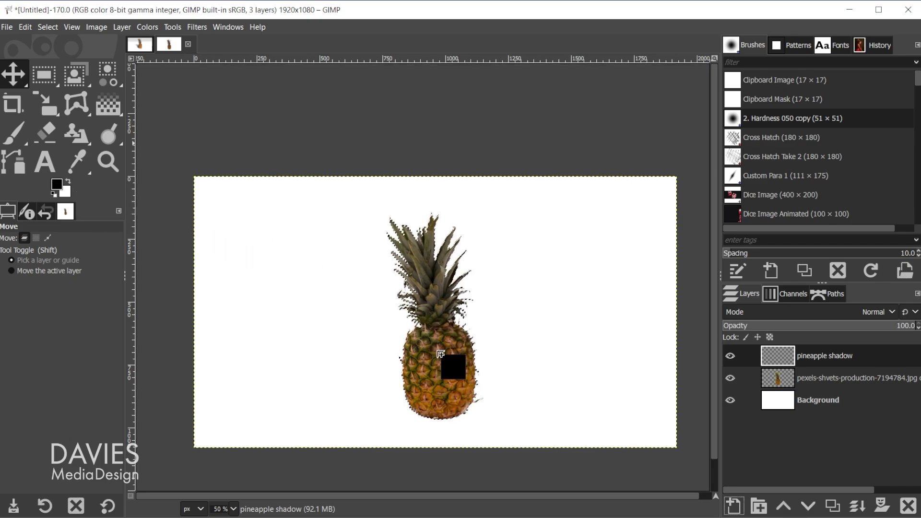
drag(440, 354, 437, 351)
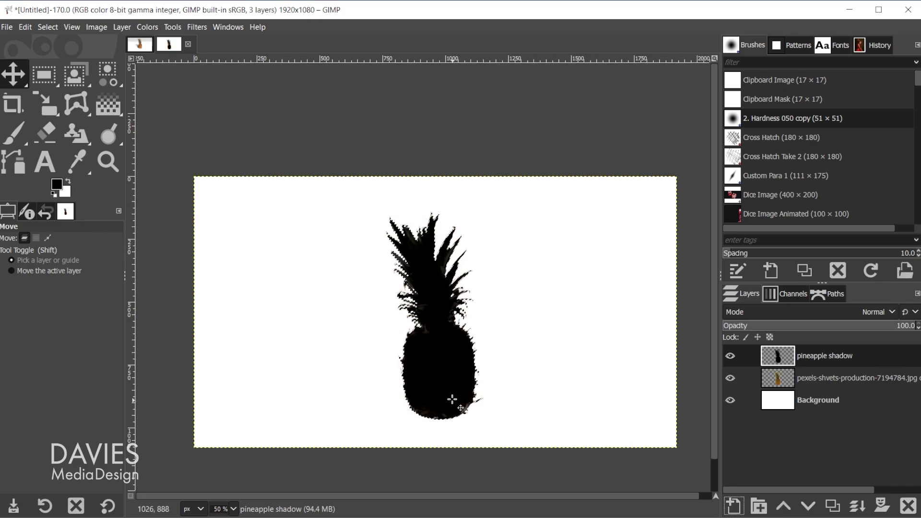
scroll(439, 363, up, 5)
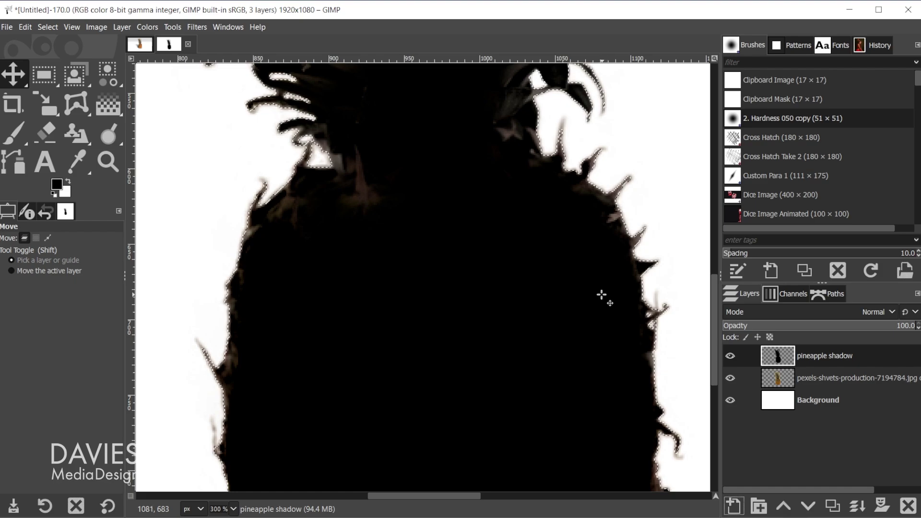
Step: Clear the black fill and remove the fuzziness from the selection edges
key(Delete)
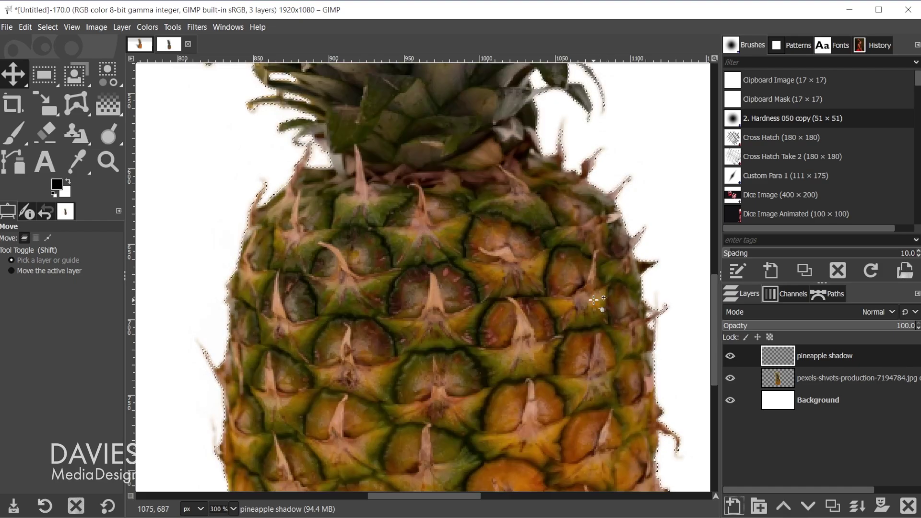
click(47, 27)
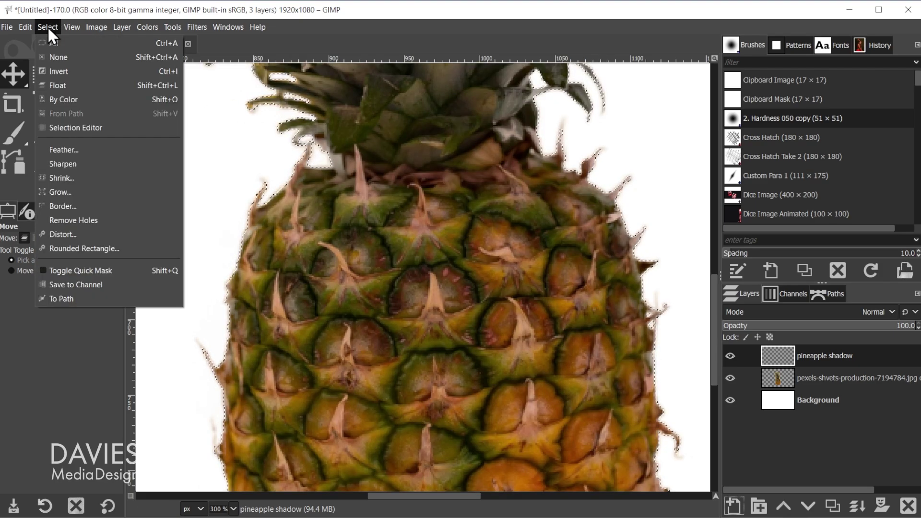
click(70, 163)
key(1)
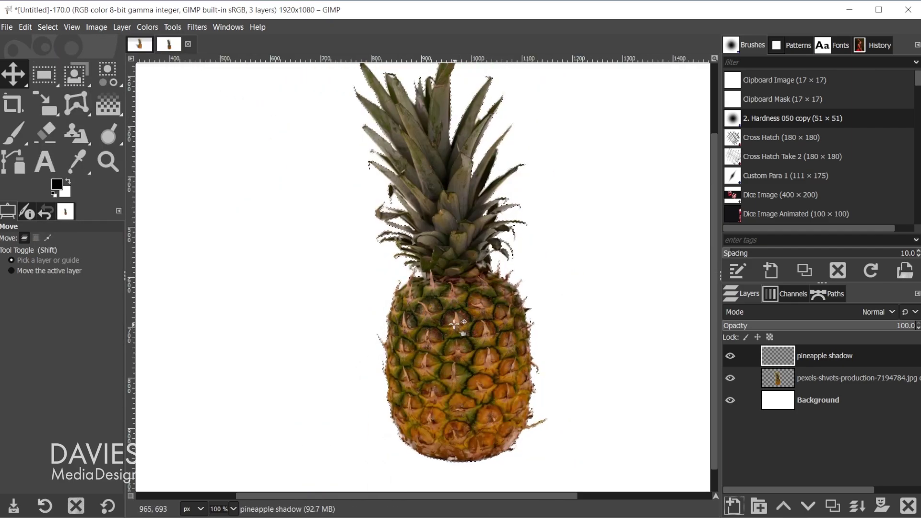
Step: Refill the pineapple shape with solid black, deselect everything, and zoom out to the whole image
mouse_move(58, 191)
drag(57, 185, 464, 338)
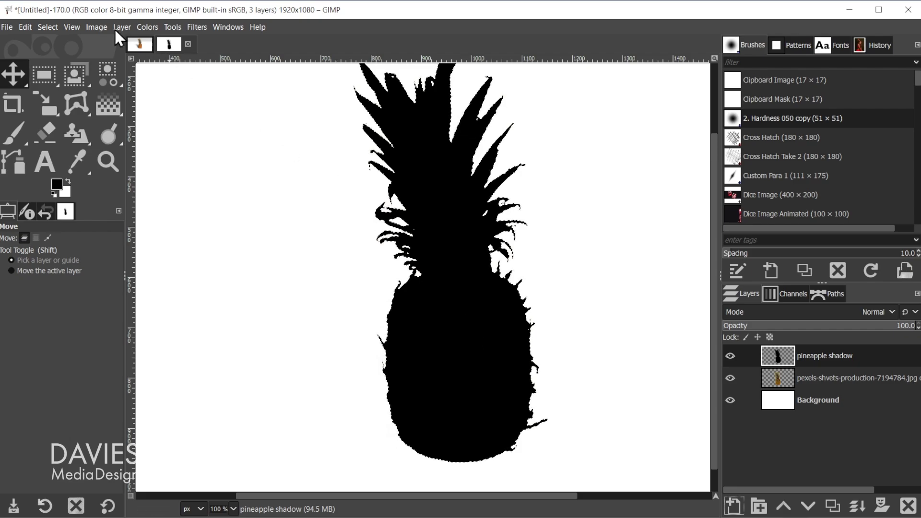
click(48, 27)
click(52, 58)
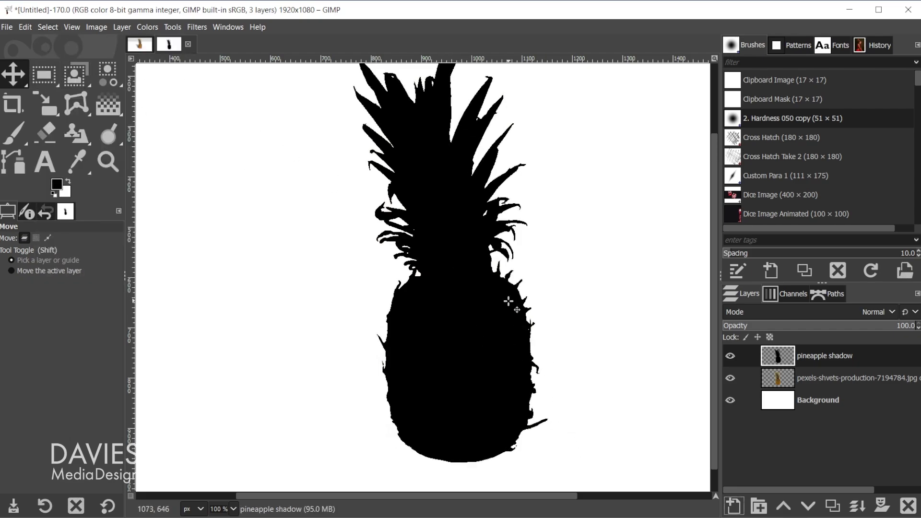
key(minus)
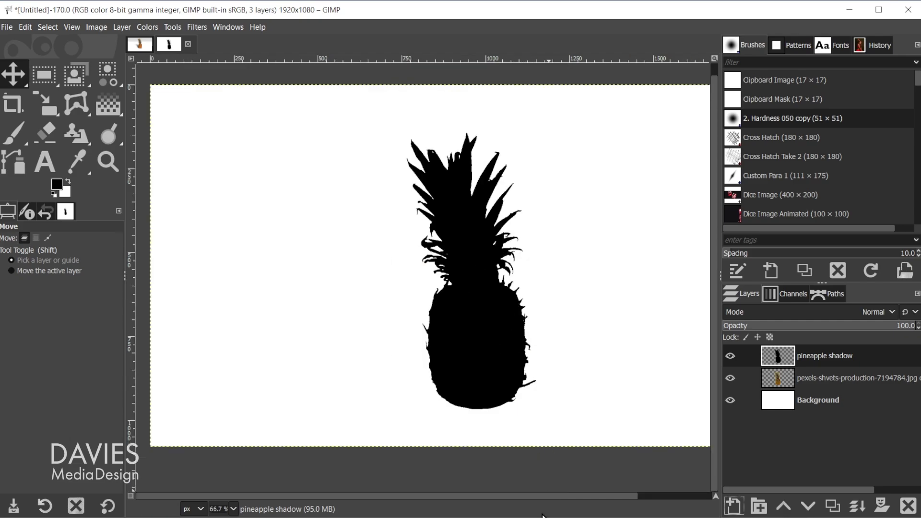
scroll(552, 495, right, 3)
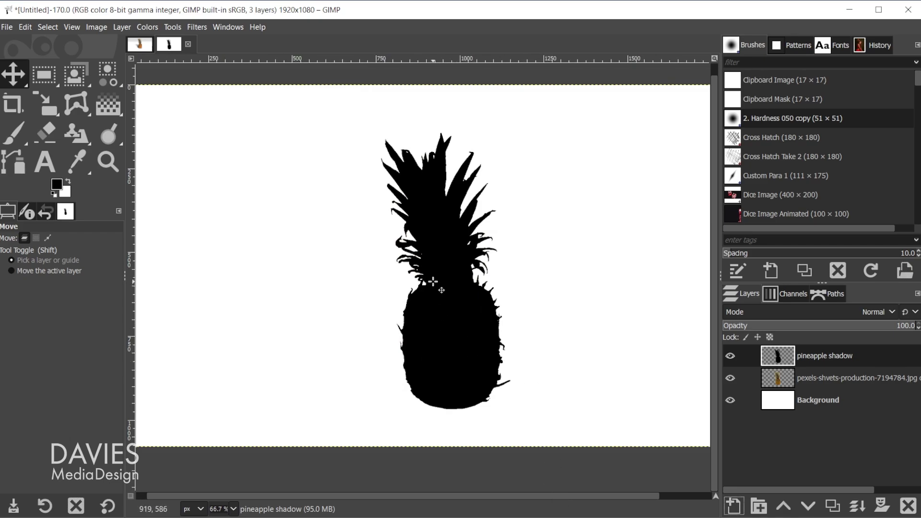
Step: Blur the black shadow layer with a Gaussian Blur of about 20.84
click(194, 27)
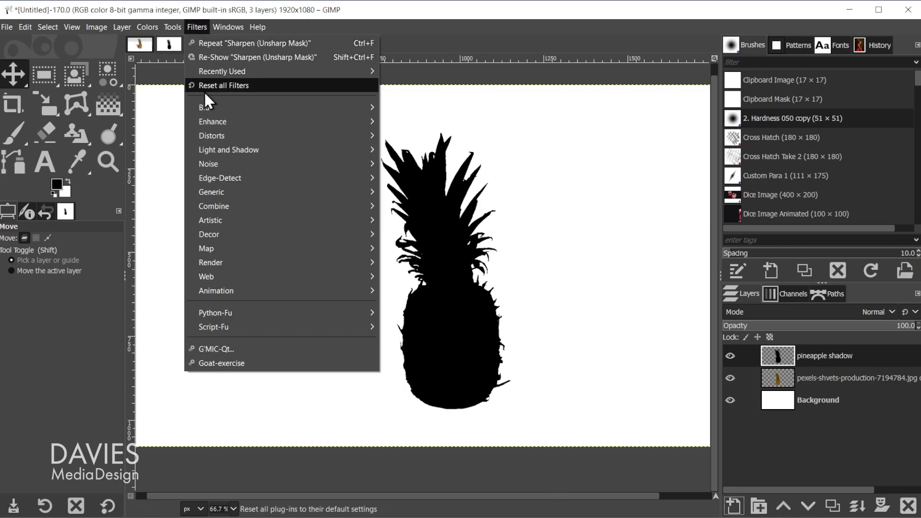
mouse_move(210, 109)
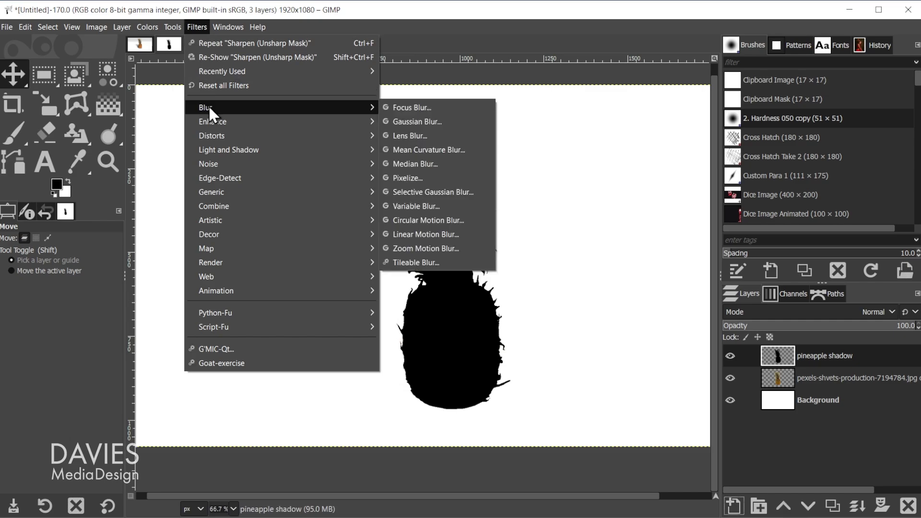
click(424, 121)
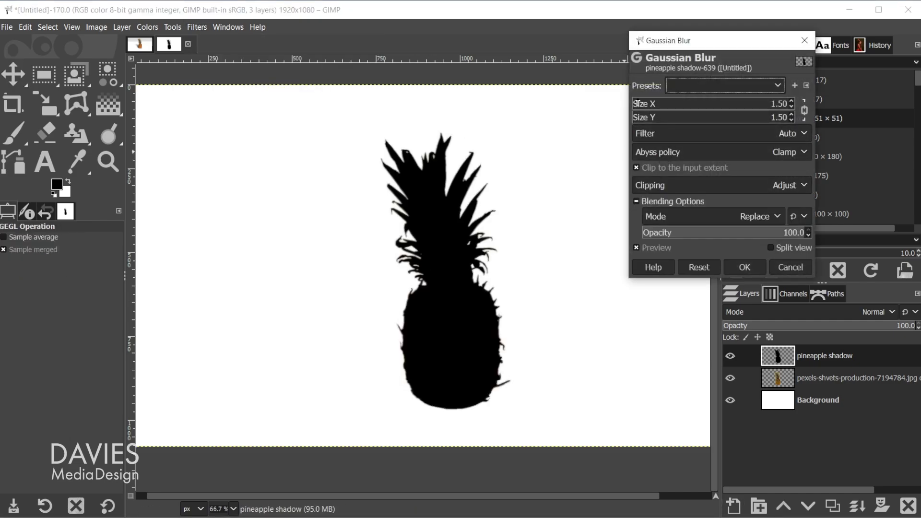
drag(637, 104, 661, 103)
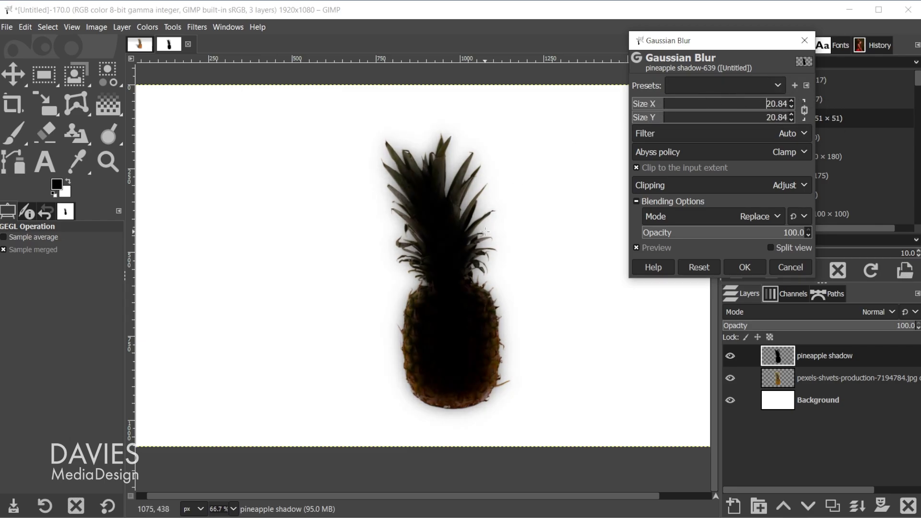
click(744, 267)
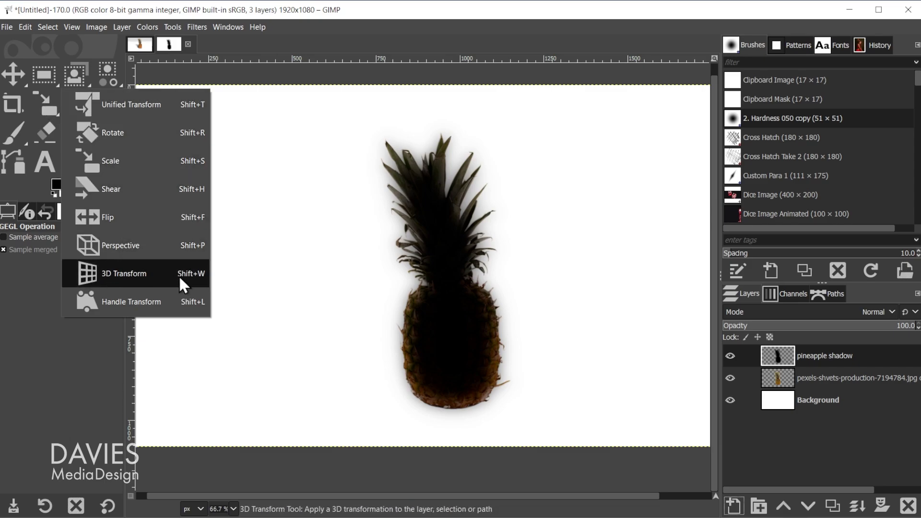
Step: Use 3D Transform to tilt the shadow back to an X angle of 61.28°
click(143, 282)
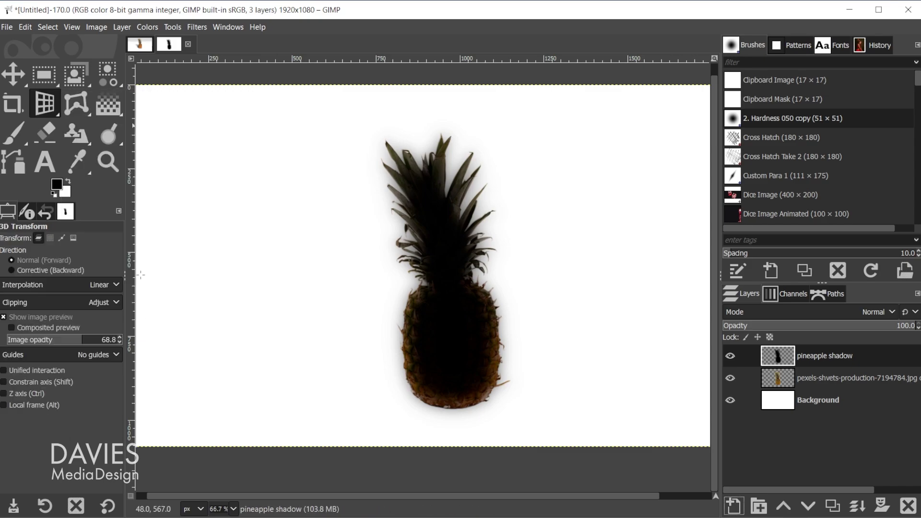
click(456, 305)
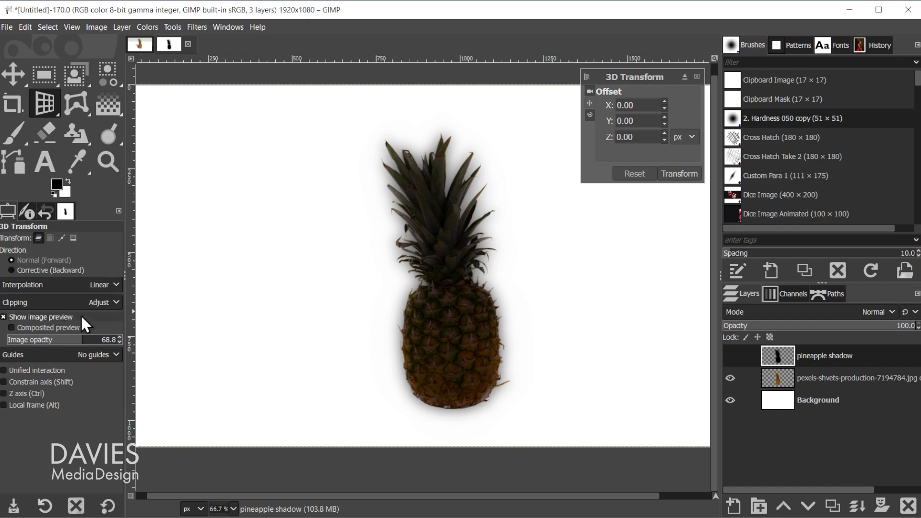
mouse_move(67, 339)
mouse_down()
mouse_move(58, 340)
mouse_move(93, 339)
mouse_move(70, 340)
mouse_move(82, 340)
mouse_up()
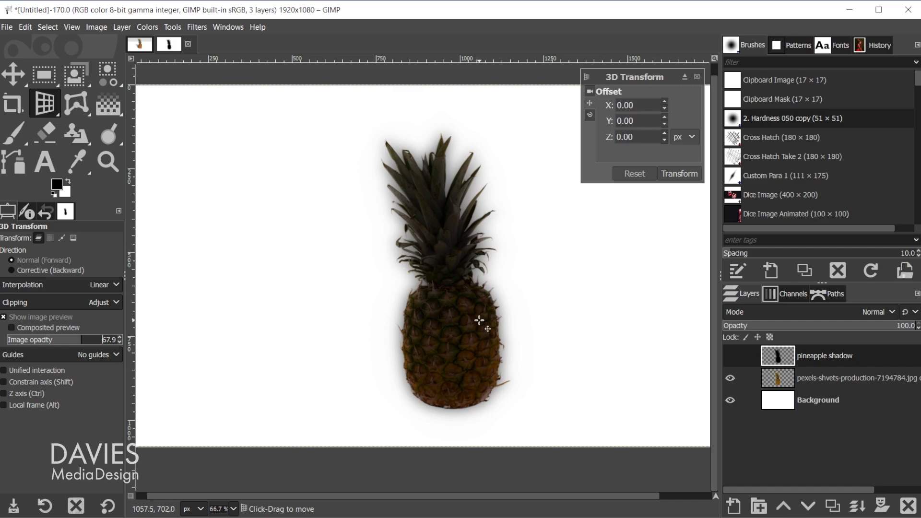
click(590, 116)
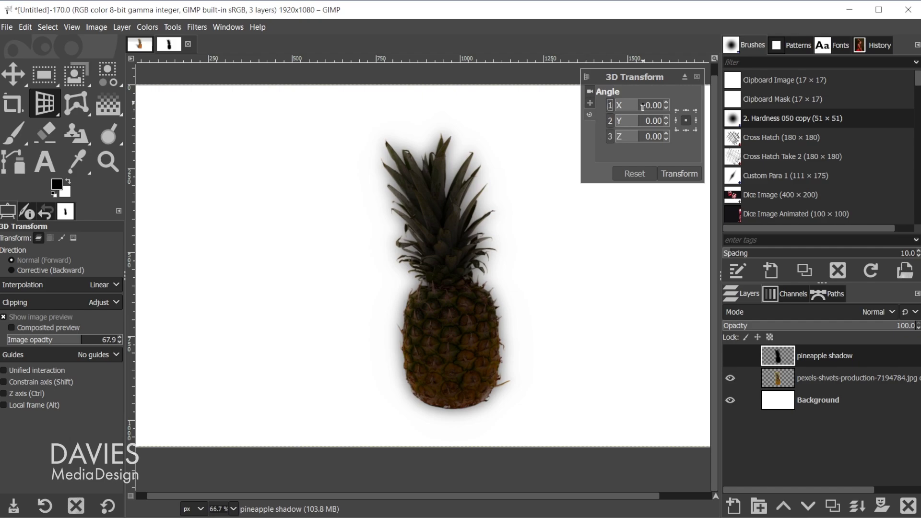
drag(638, 105, 649, 105)
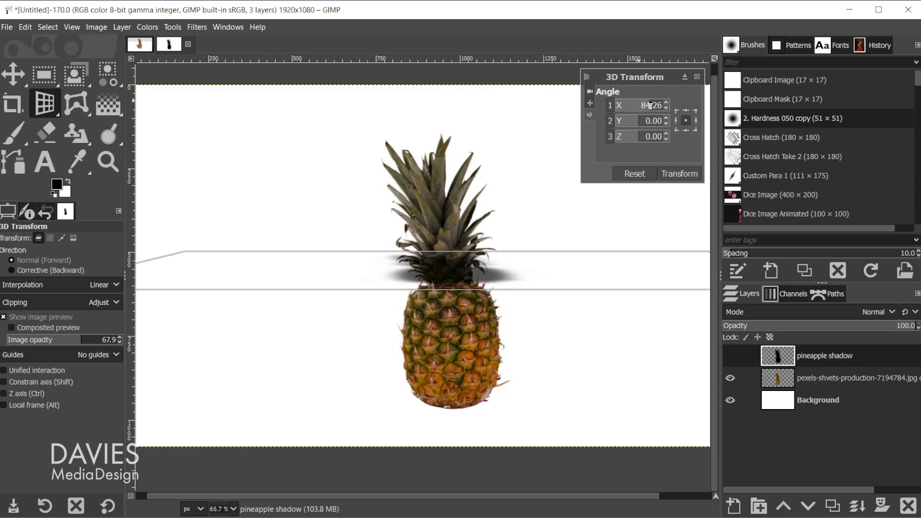
drag(650, 105, 646, 104)
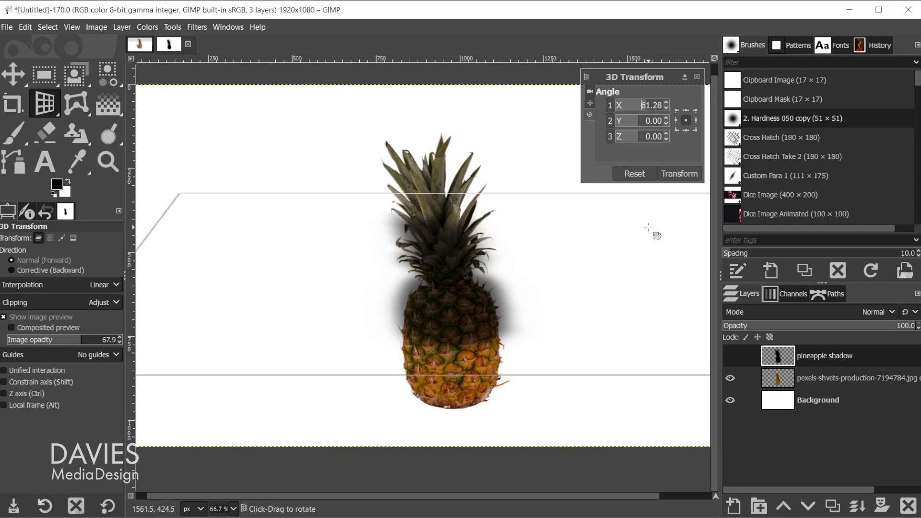
Step: Offset the tilted shadow to X -126, Y 150 so it falls behind the pineapple's left side
click(590, 103)
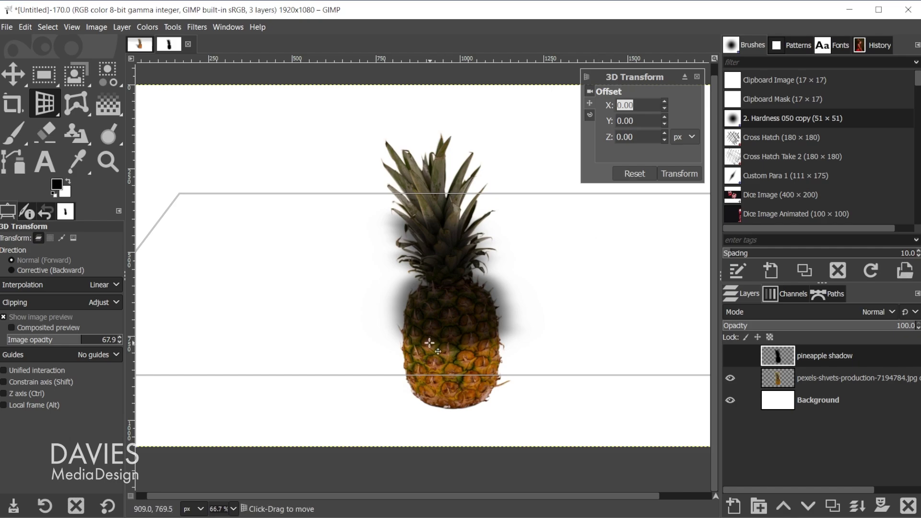
drag(452, 294, 455, 346)
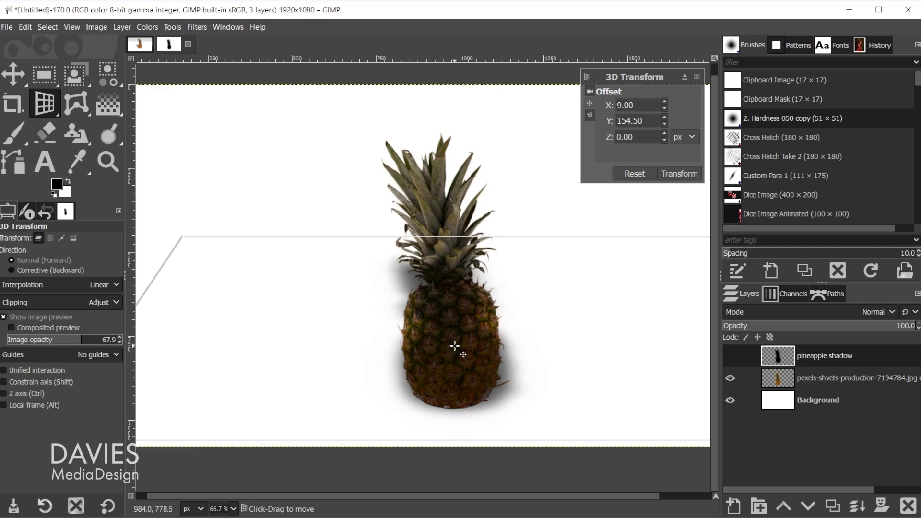
click(590, 93)
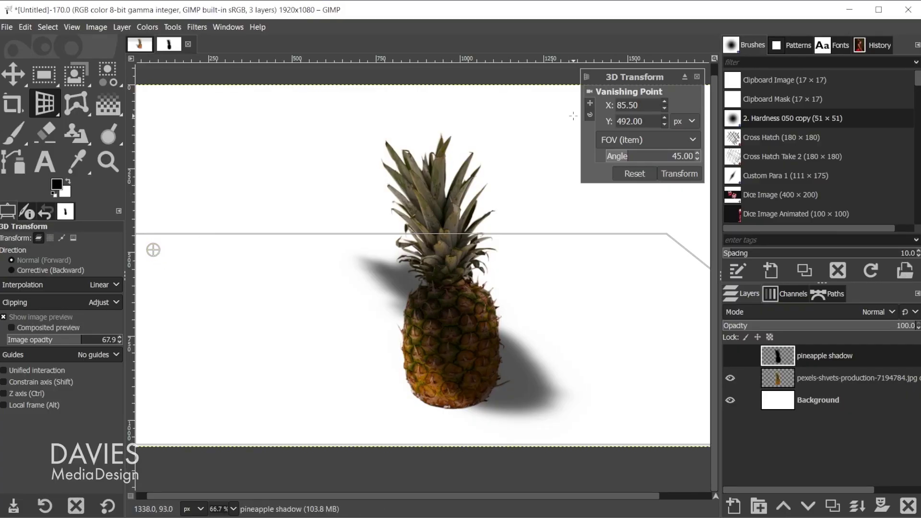
click(590, 103)
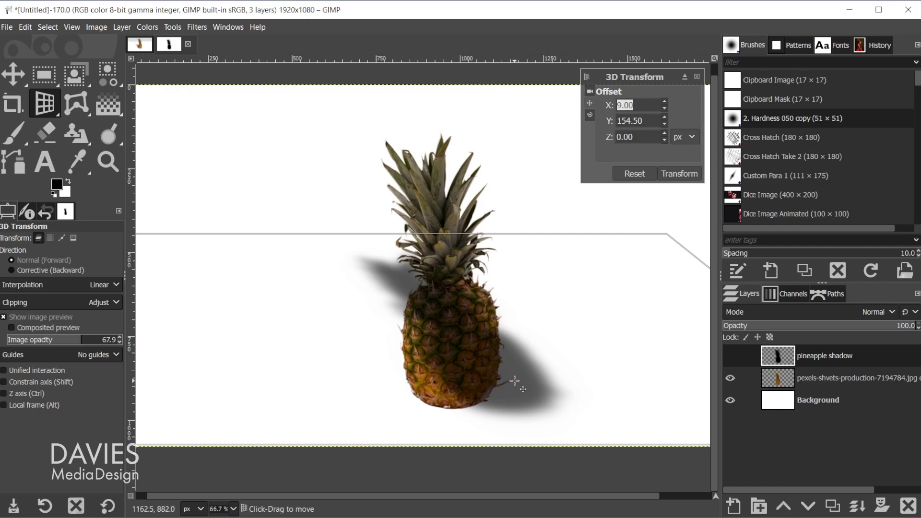
drag(514, 380, 474, 376)
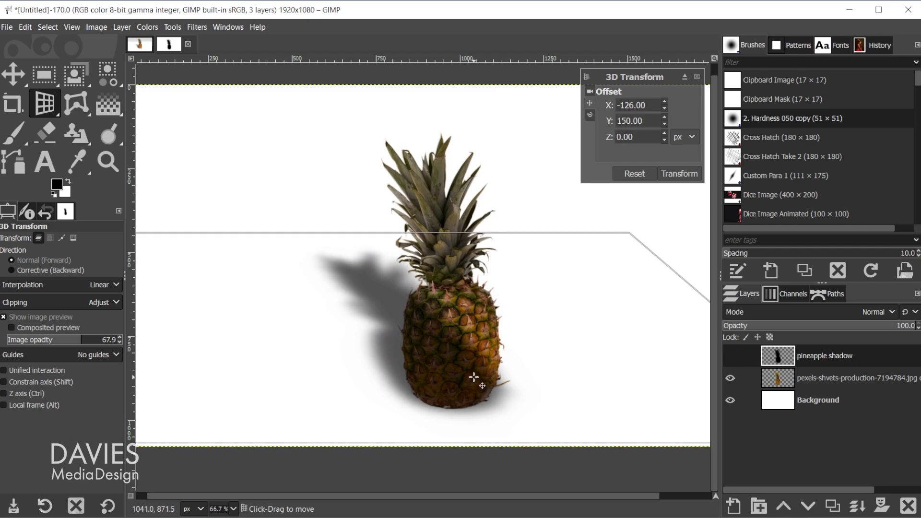
Step: Commit the transform, place the shadow layer below the pineapple photo, and nudge it slightly
click(681, 174)
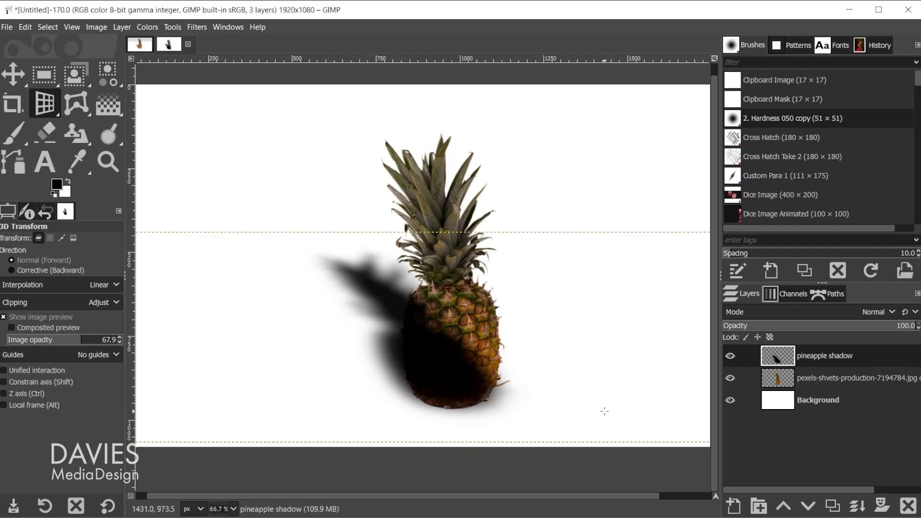
drag(778, 359, 788, 391)
key(m)
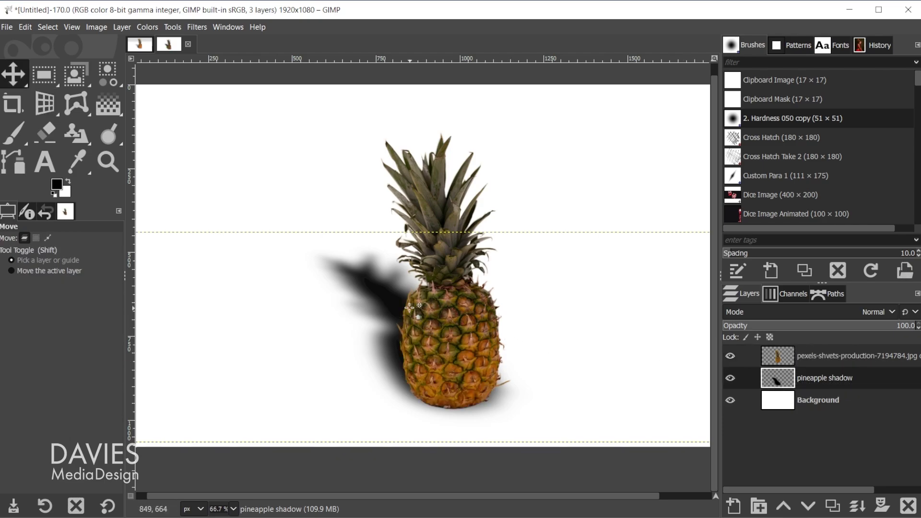
drag(397, 303, 398, 306)
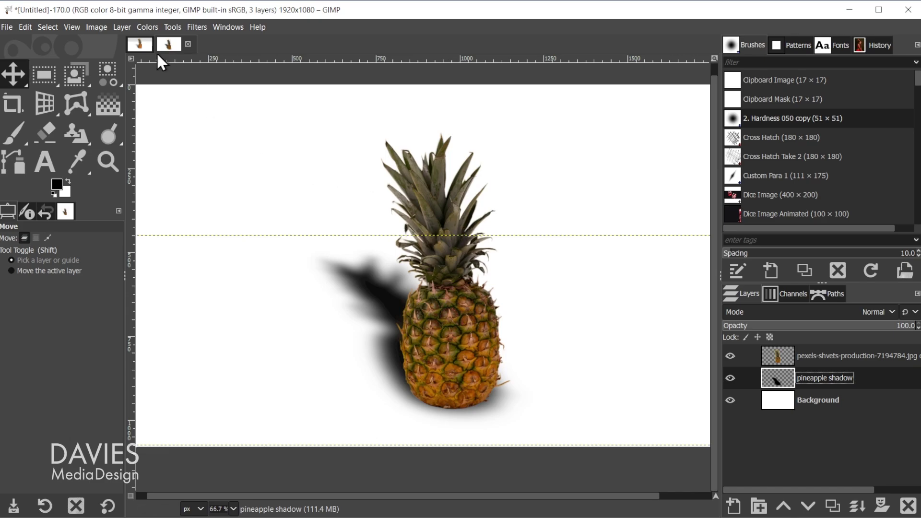
Step: Expand the shadow layer to image size and add a white, fully opaque layer mask
click(121, 27)
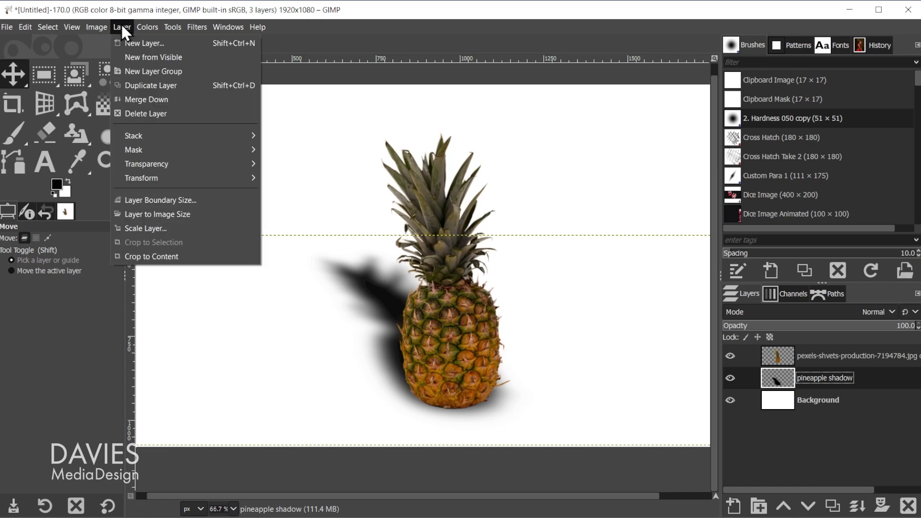
click(171, 215)
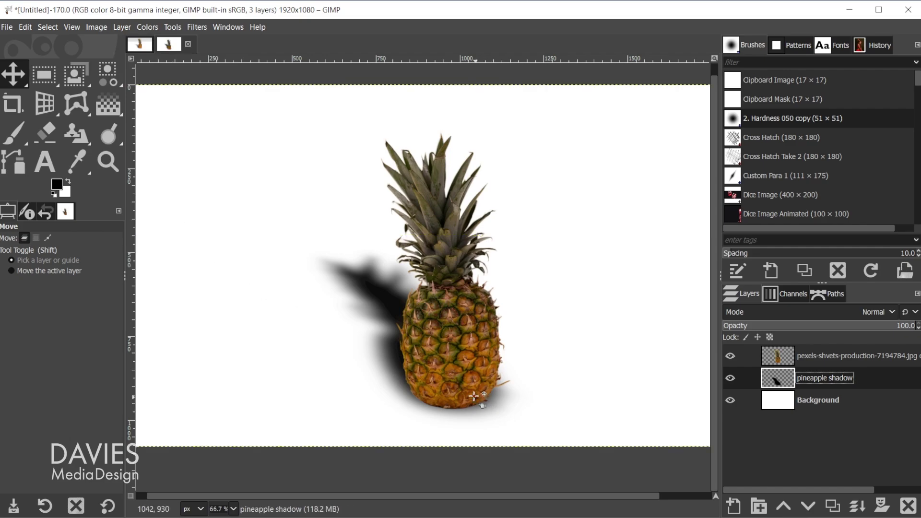
click(881, 505)
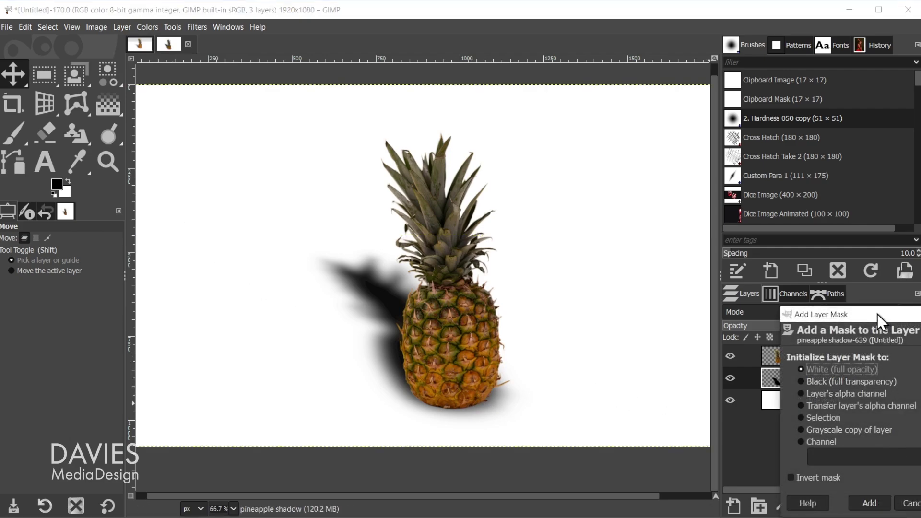
drag(875, 314, 821, 225)
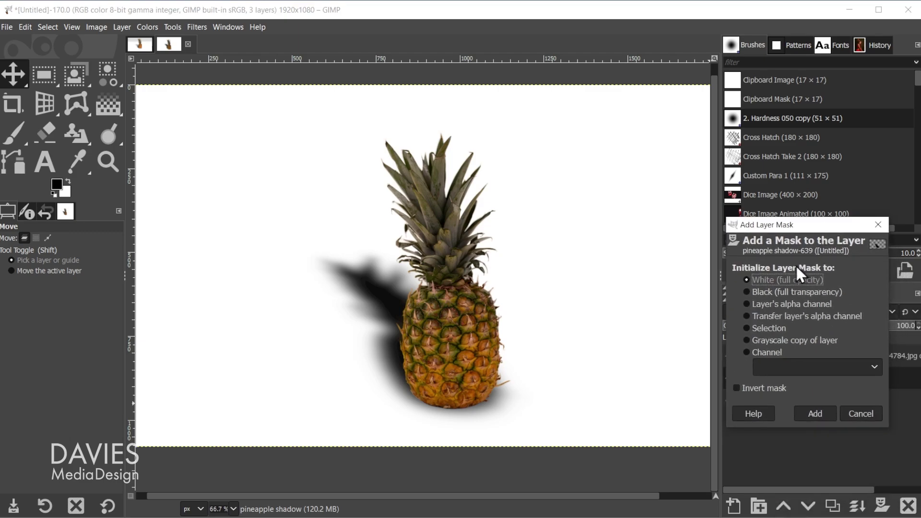
click(818, 410)
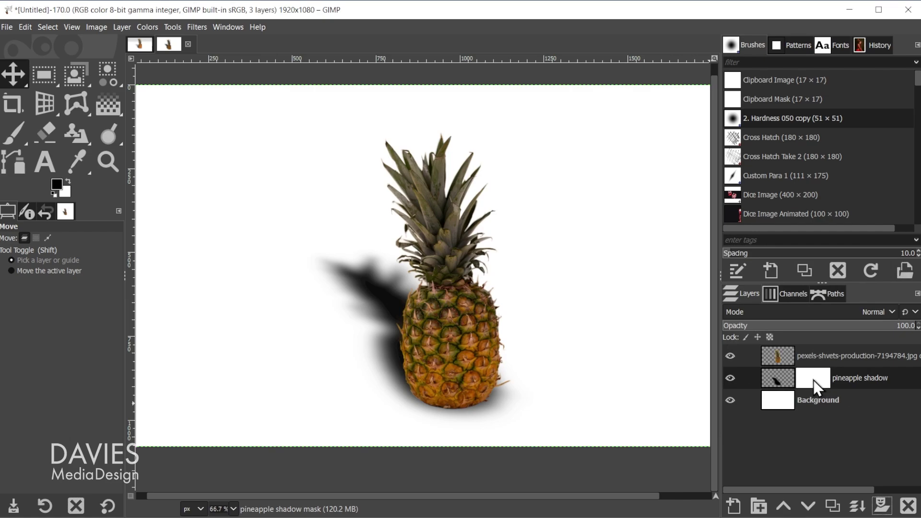
Step: Draw a reversed FG to BG (RGB) gradient across the shadow's mask
click(105, 101)
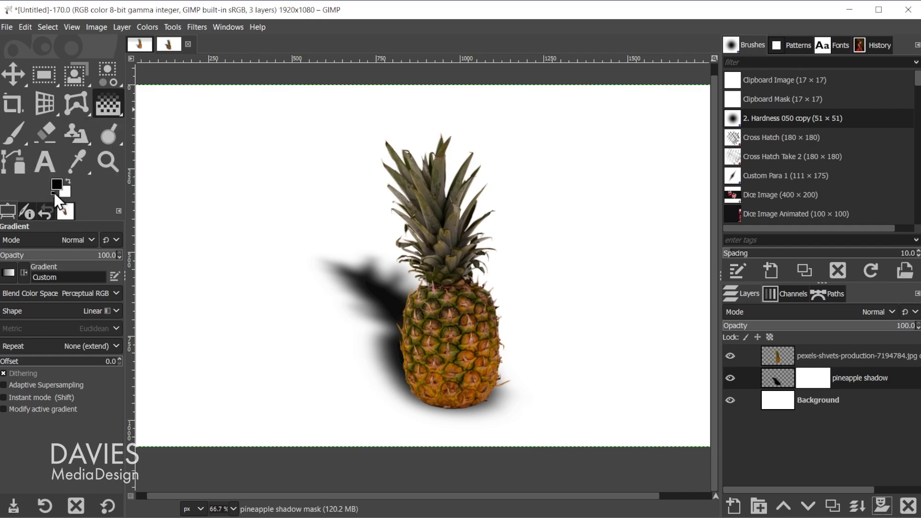
click(8, 272)
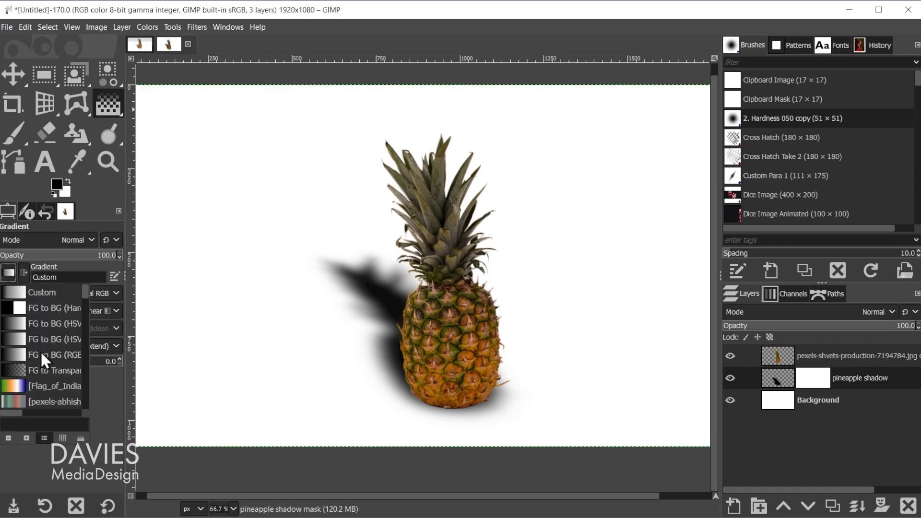
click(15, 354)
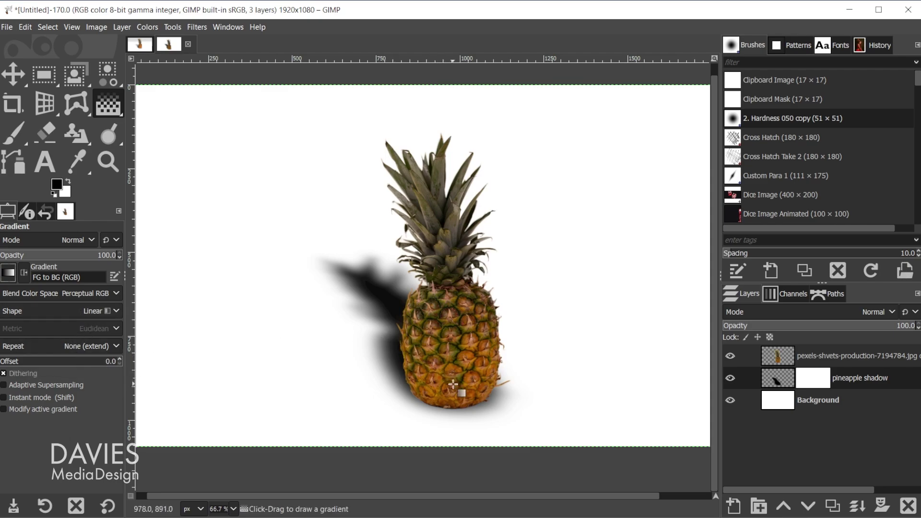
drag(469, 403, 269, 159)
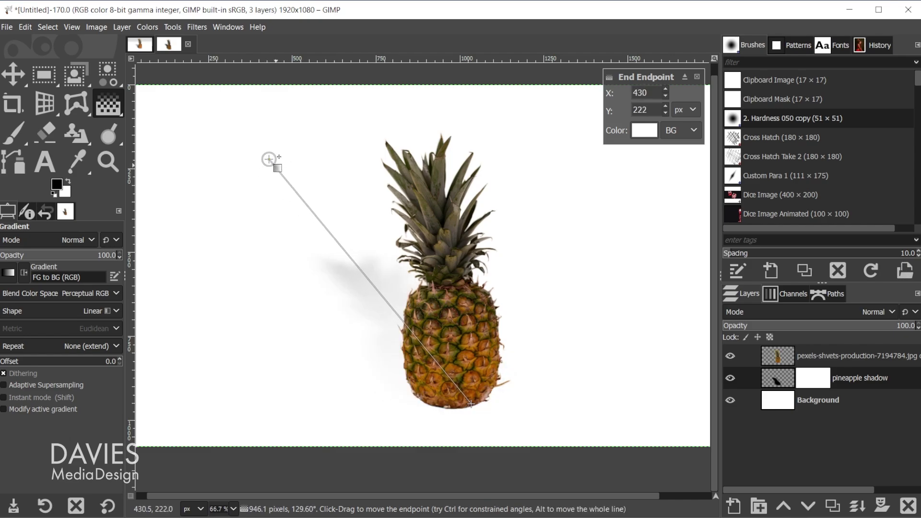
click(22, 272)
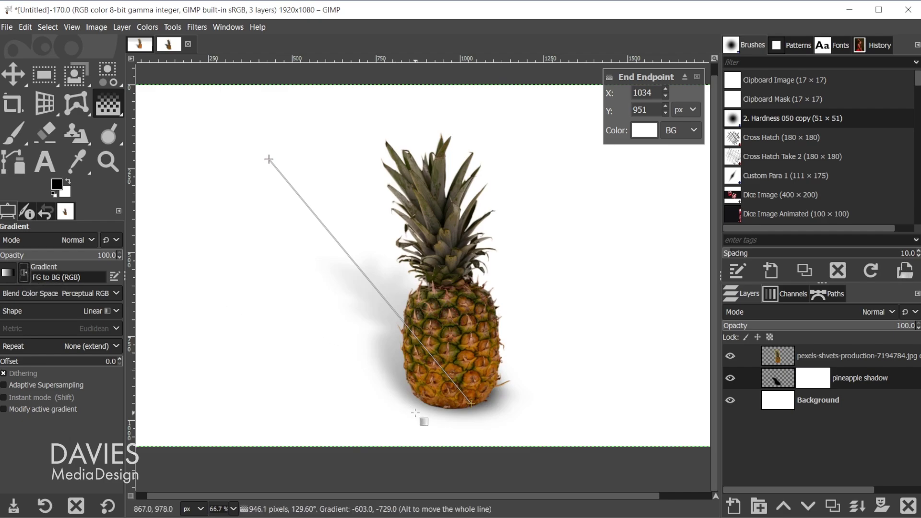
Step: Adjust the gradient's endpoints and midpoint so the shadow fades toward its upper-left tip
drag(472, 404, 455, 405)
drag(267, 159, 240, 95)
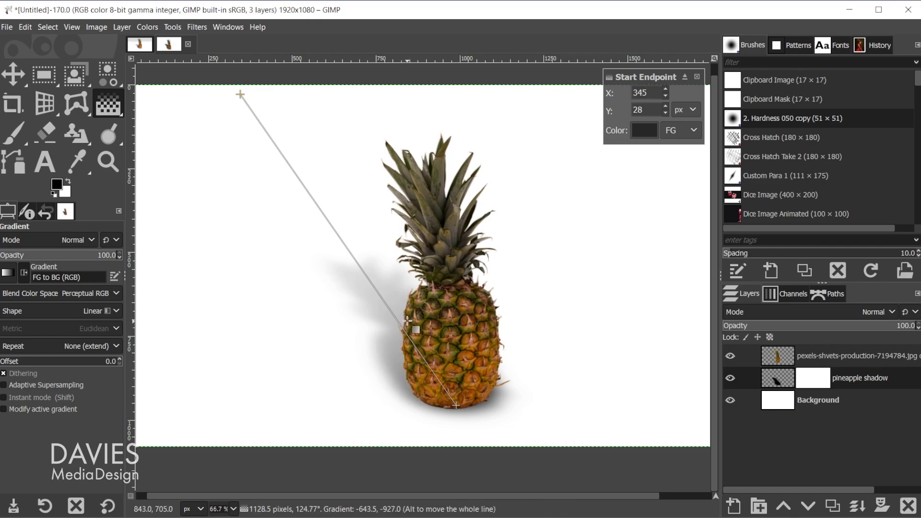
drag(350, 253, 295, 165)
drag(456, 404, 435, 372)
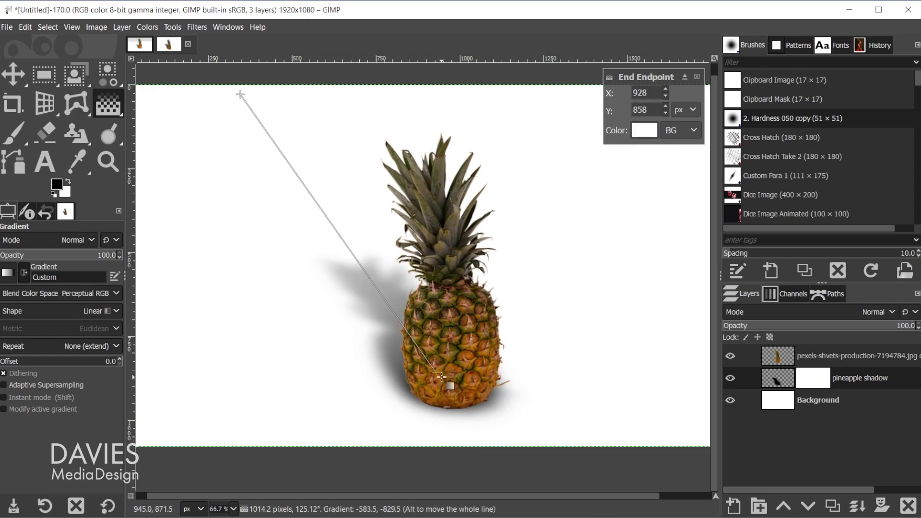
drag(436, 373, 430, 363)
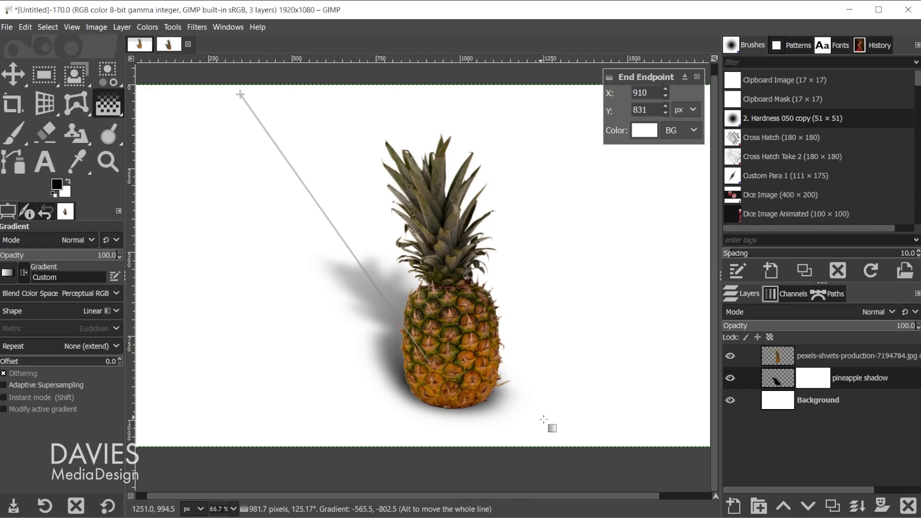
click(15, 70)
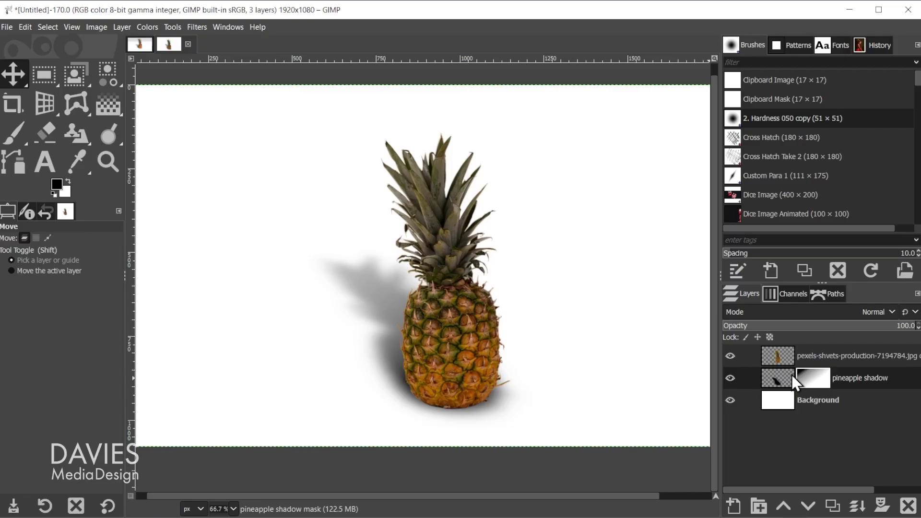
Step: Apply the layer mask to the pineapple shadow and compare it shown and hidden
right_click(791, 375)
click(839, 246)
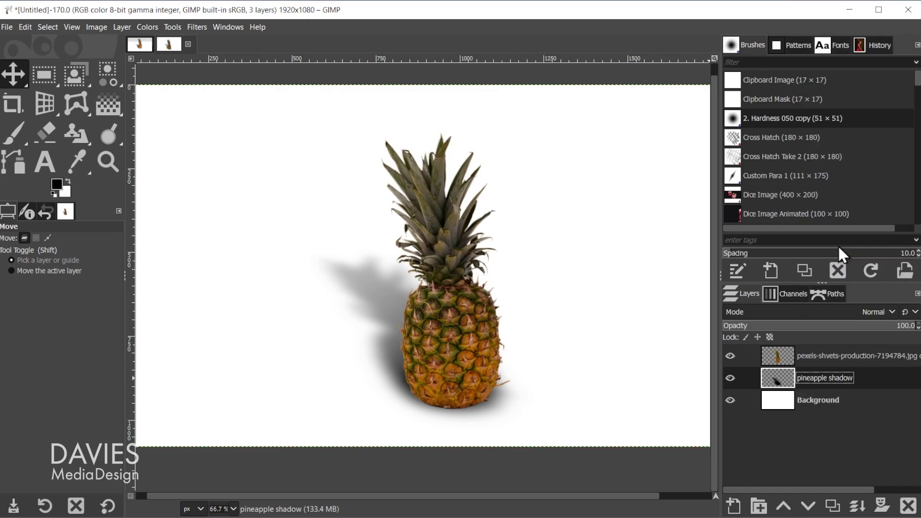
click(729, 378)
click(729, 379)
click(729, 379)
click(729, 379)
Step: Apply a Focus Blur with 25.00 radius, keeping the shadow sharp near the pineapple's base
click(196, 27)
mouse_move(215, 107)
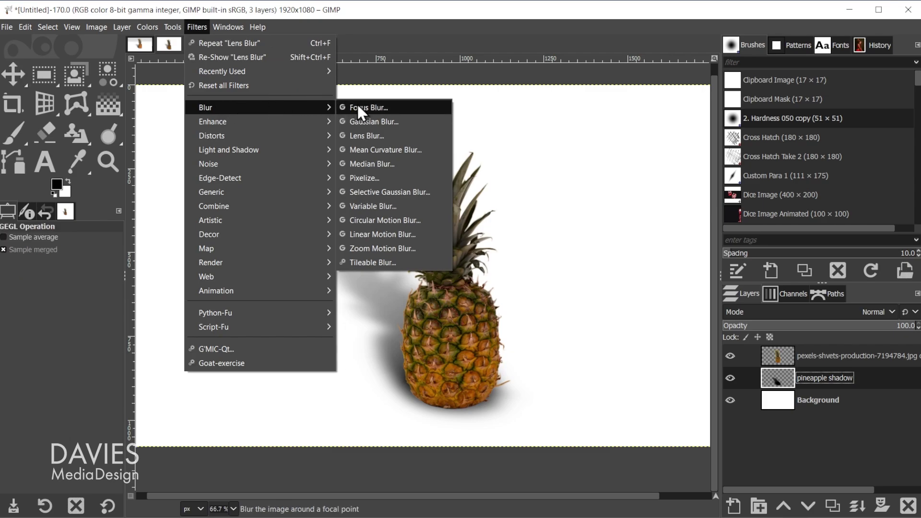
click(379, 110)
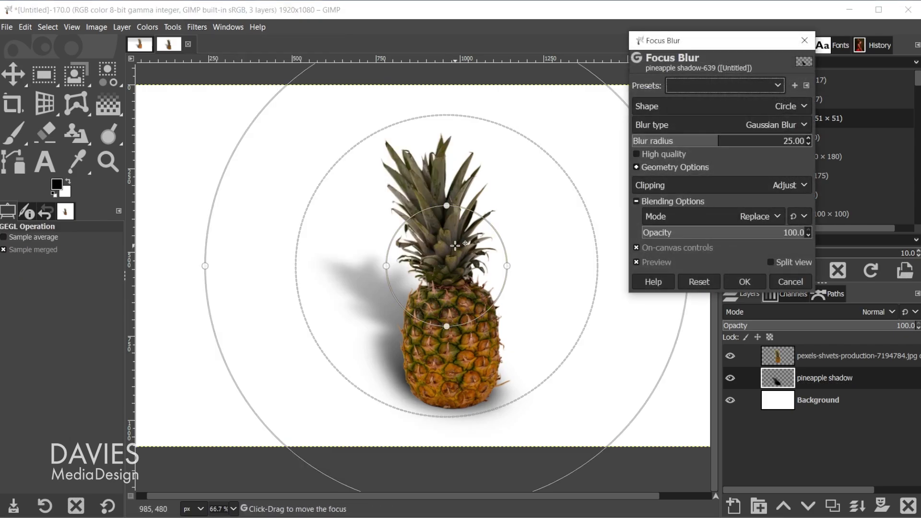
drag(469, 271, 463, 363)
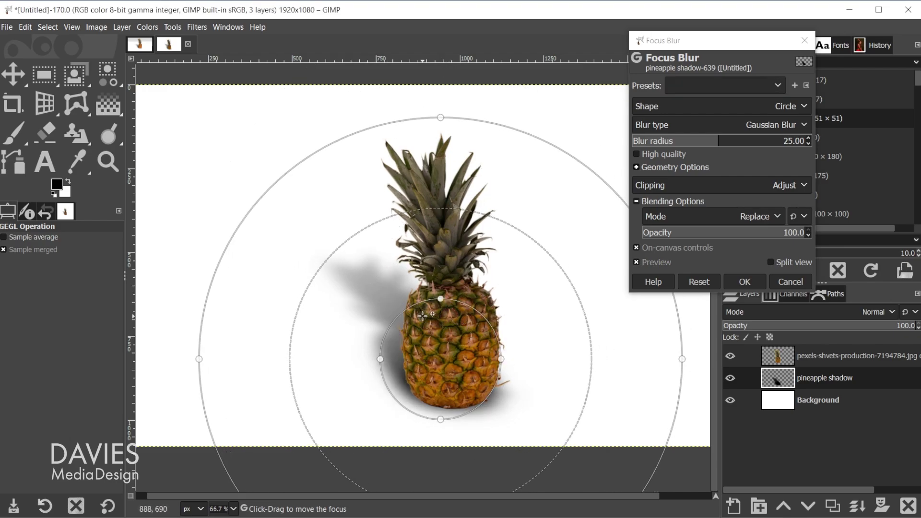
drag(380, 263, 369, 348)
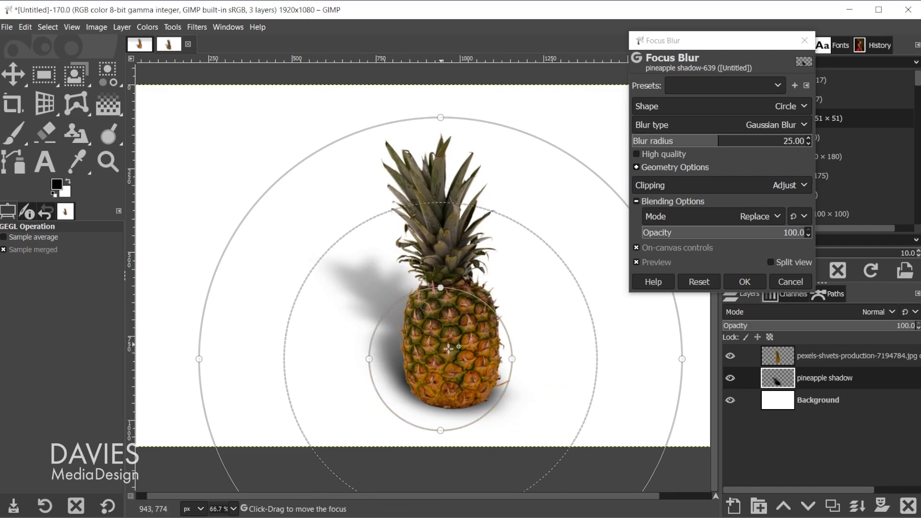
drag(450, 349, 454, 352)
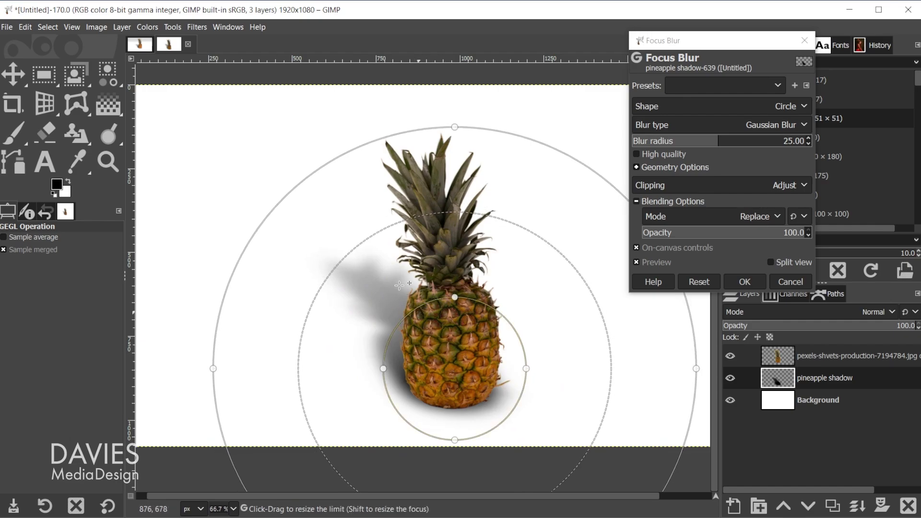
drag(383, 242, 406, 255)
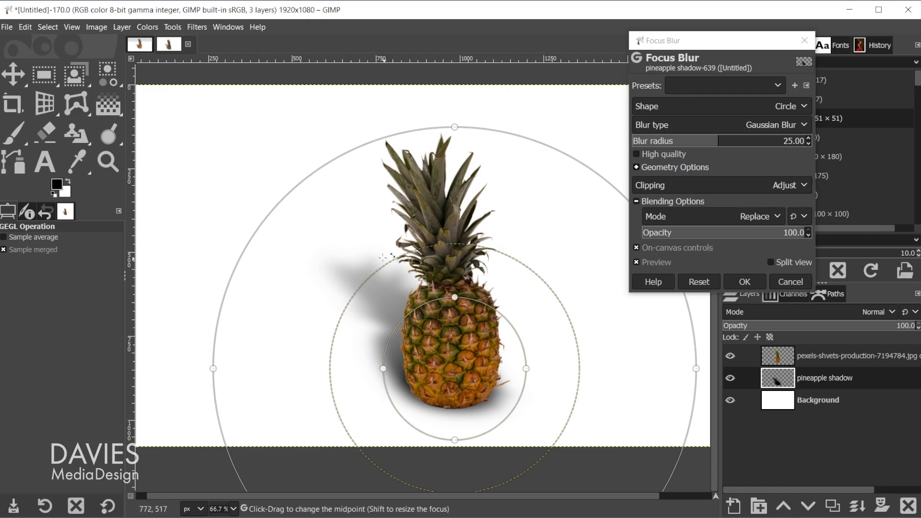
click(746, 281)
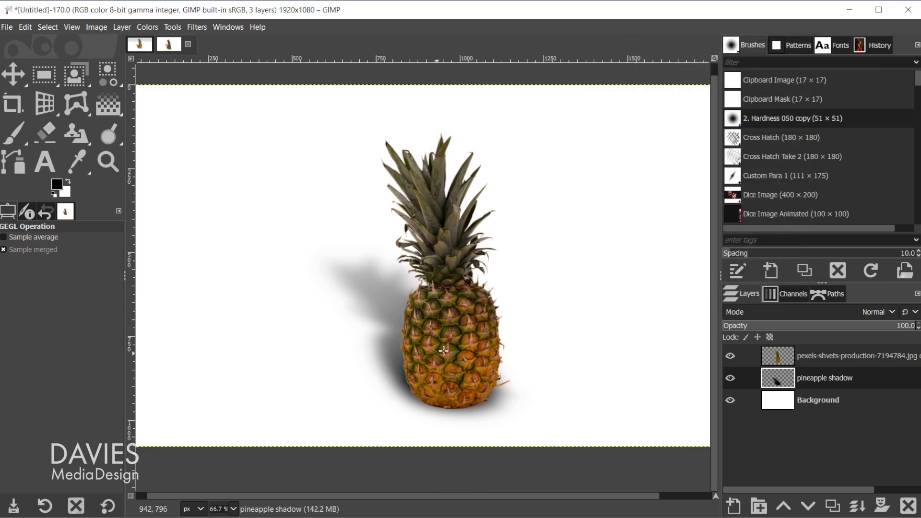
Step: Apply the last-used Levels settings to the pineapple photo layer
click(781, 355)
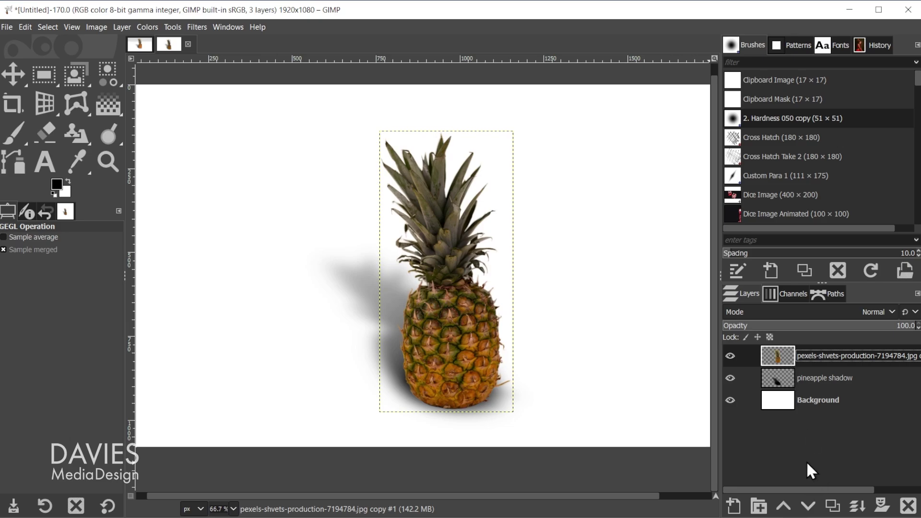
click(143, 27)
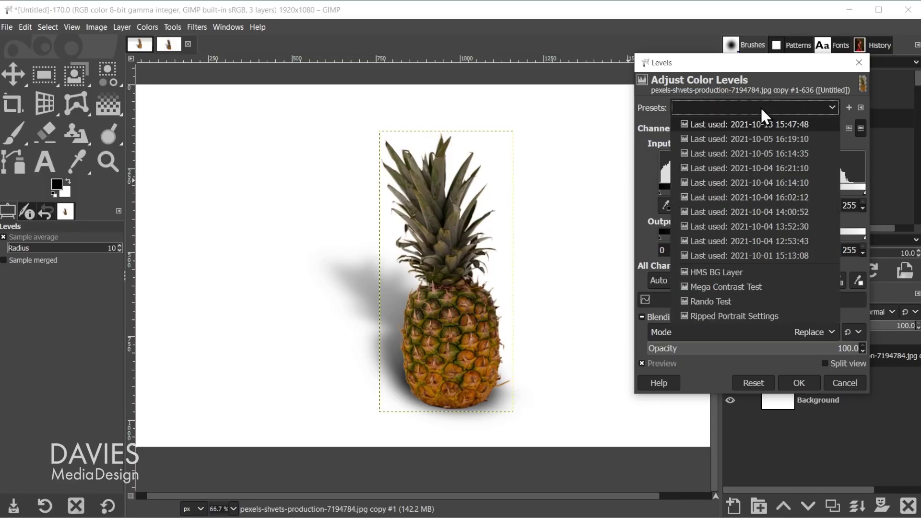
click(716, 124)
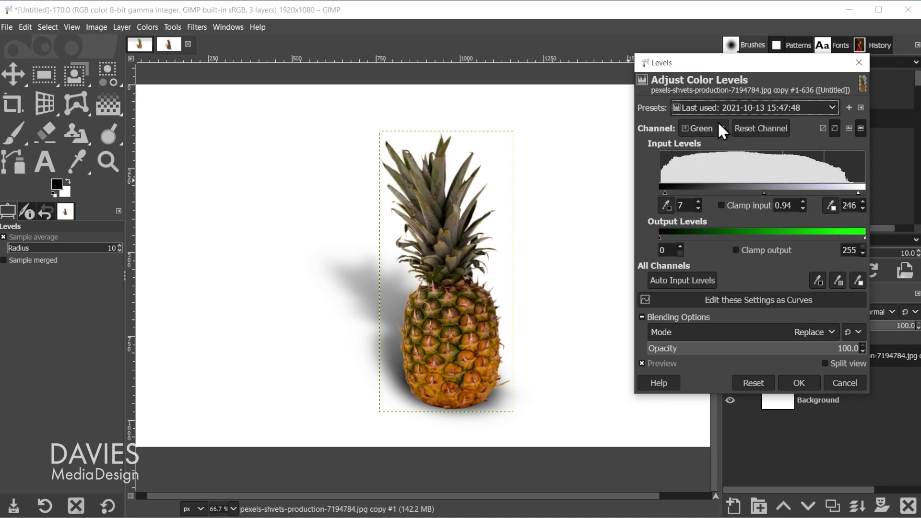
click(798, 382)
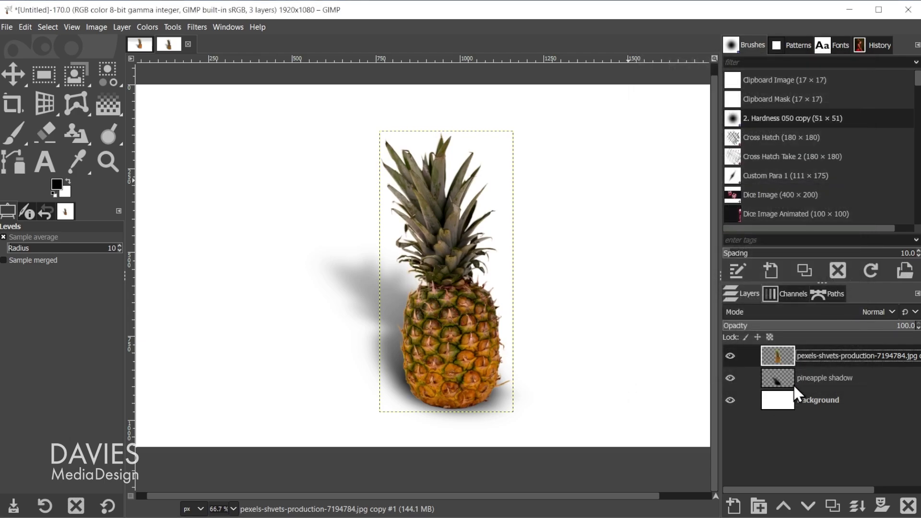
Step: Apply the last-used Curves preset to the pineapple
click(151, 25)
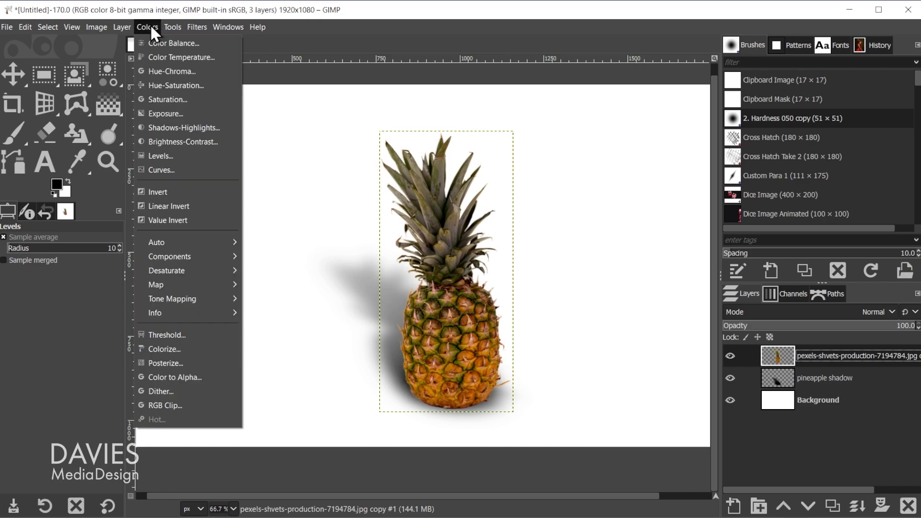
click(174, 170)
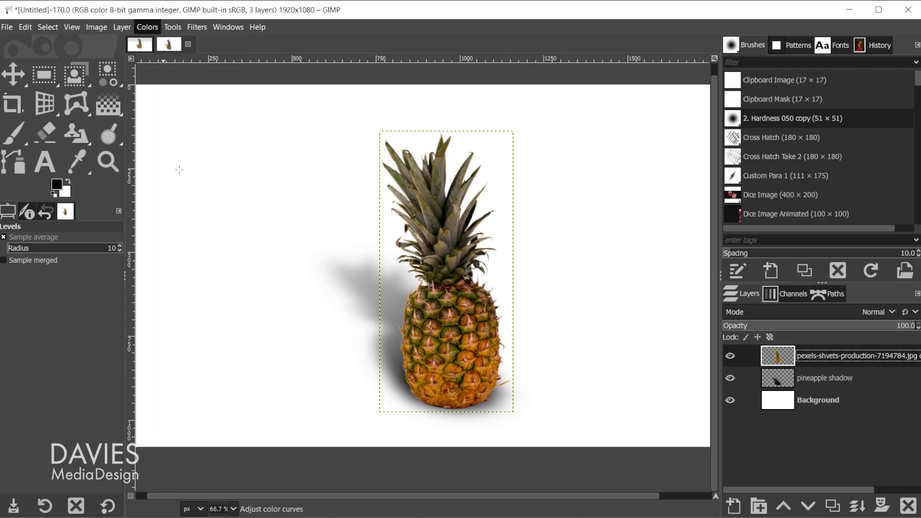
click(759, 82)
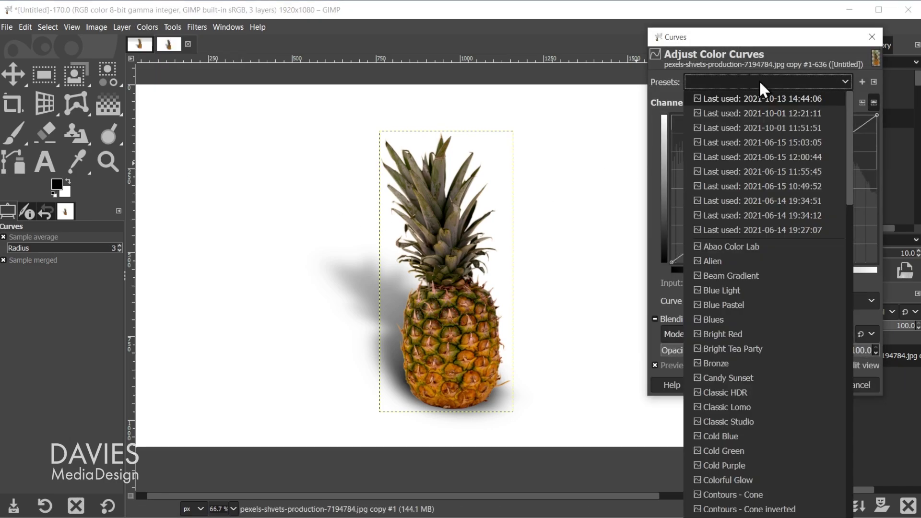
click(772, 99)
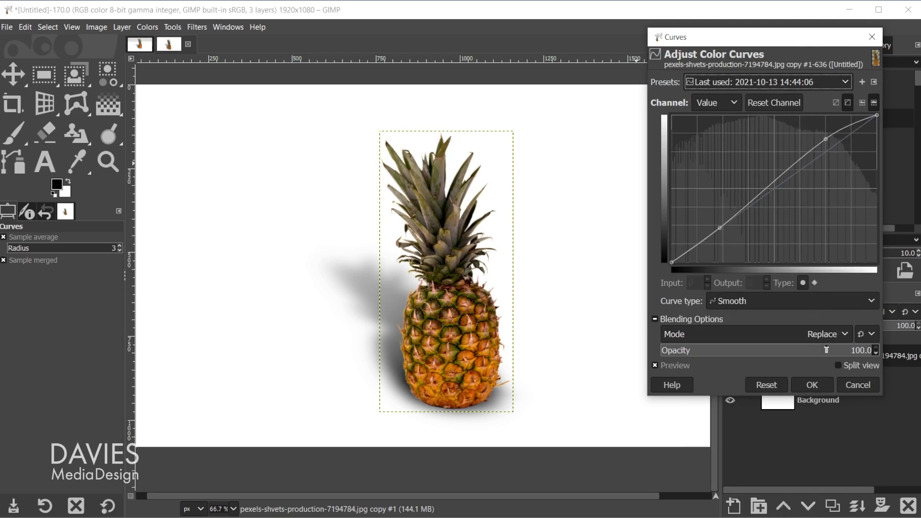
click(823, 383)
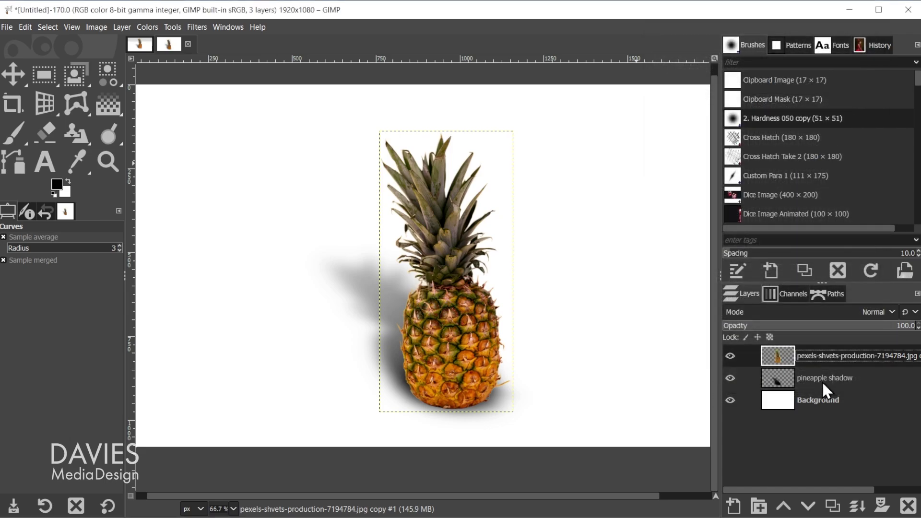
Step: Sharpen the pineapple with Unsharp Mask at radius 1.204, amount 0.374, threshold 0
click(192, 27)
mouse_move(217, 122)
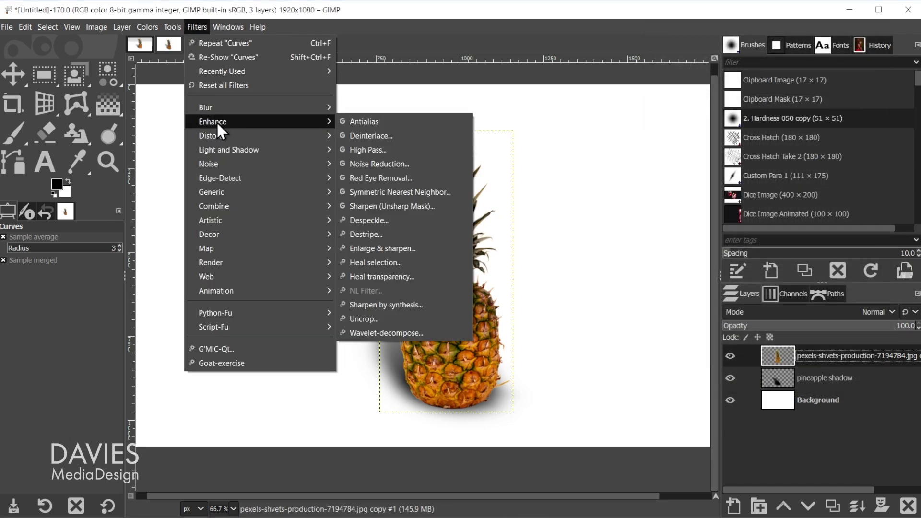
click(413, 206)
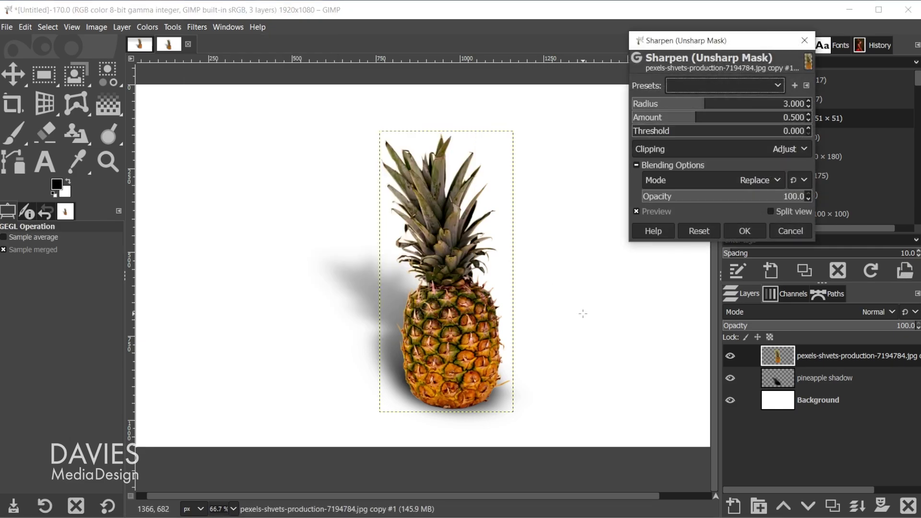
click(686, 103)
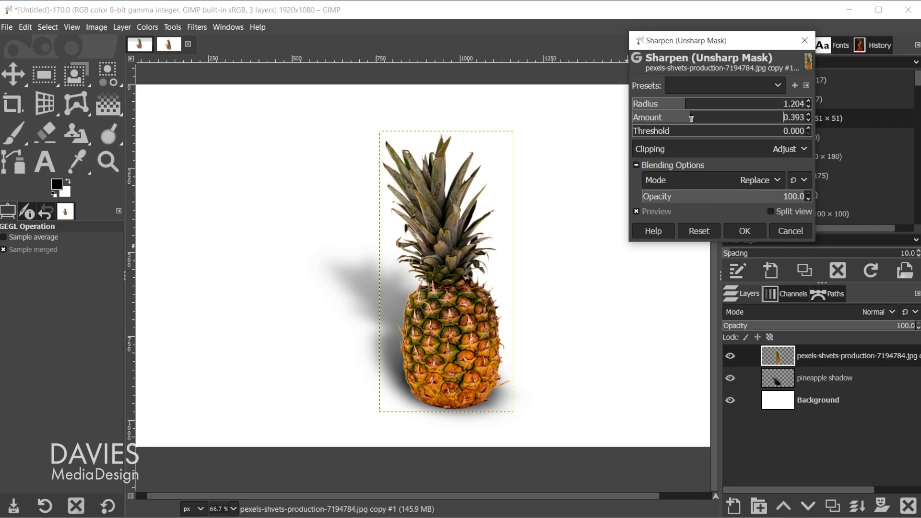
click(655, 211)
click(655, 211)
click(744, 231)
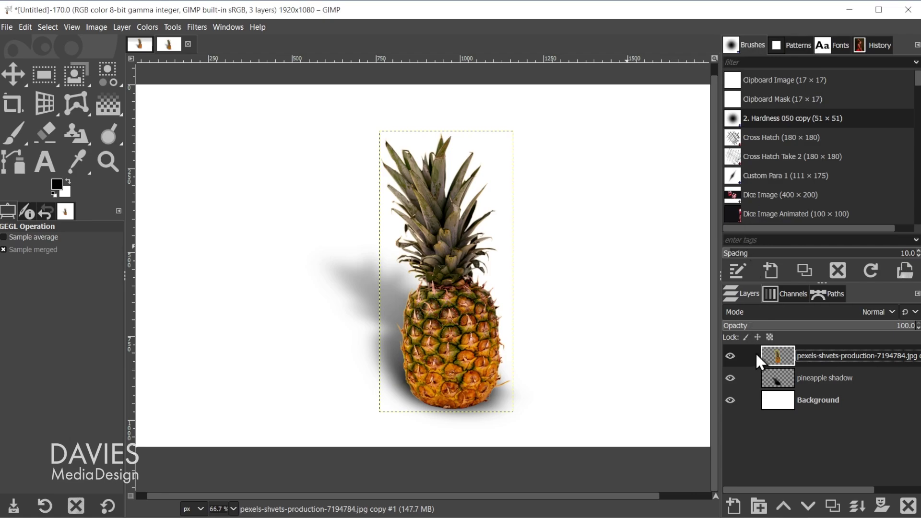
click(110, 134)
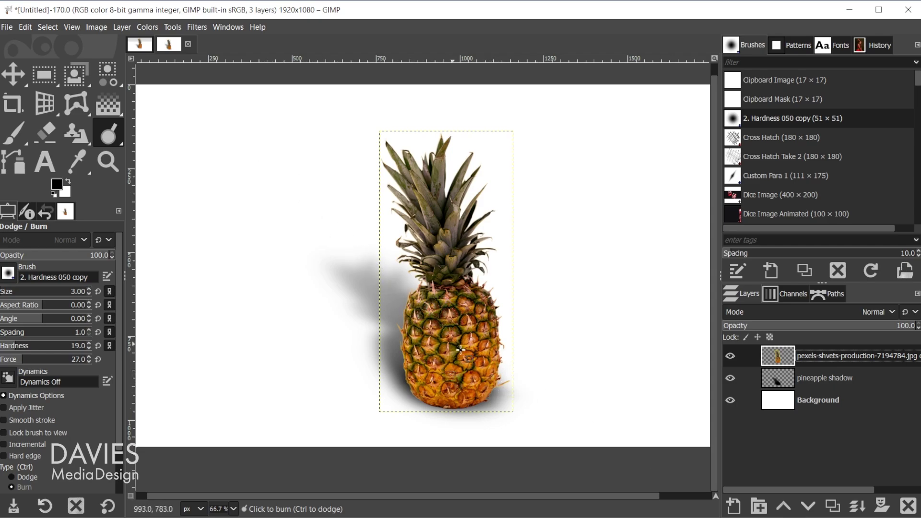
click(733, 505)
text(light)
key(Return)
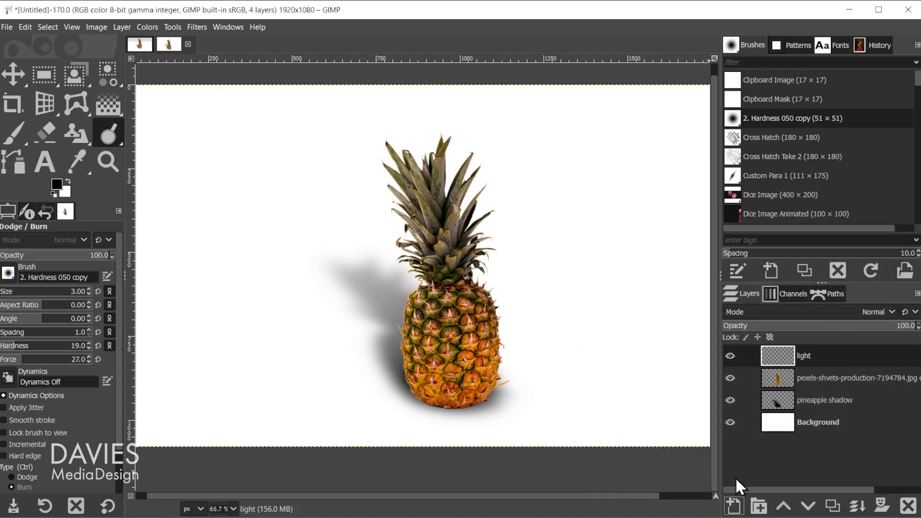
key(p)
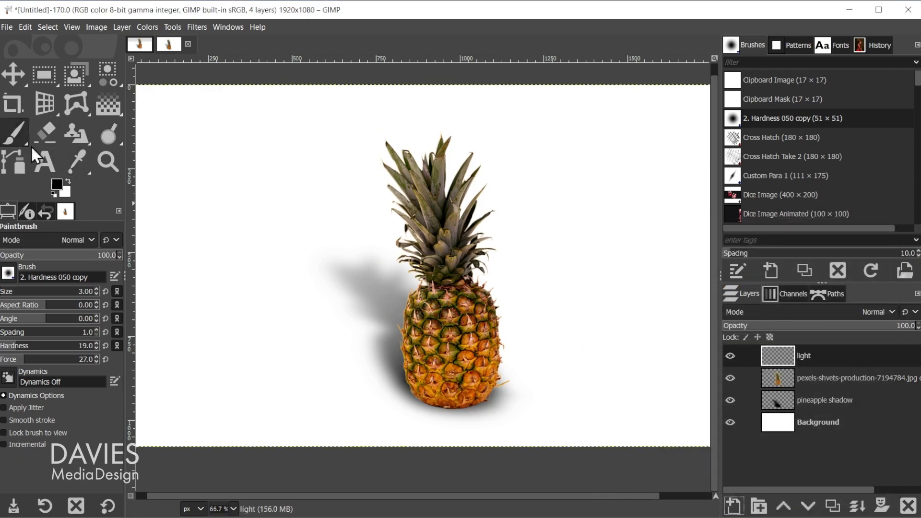
drag(502, 382, 532, 385)
drag(5, 292, 15, 293)
drag(472, 413, 584, 393)
drag(481, 366, 555, 445)
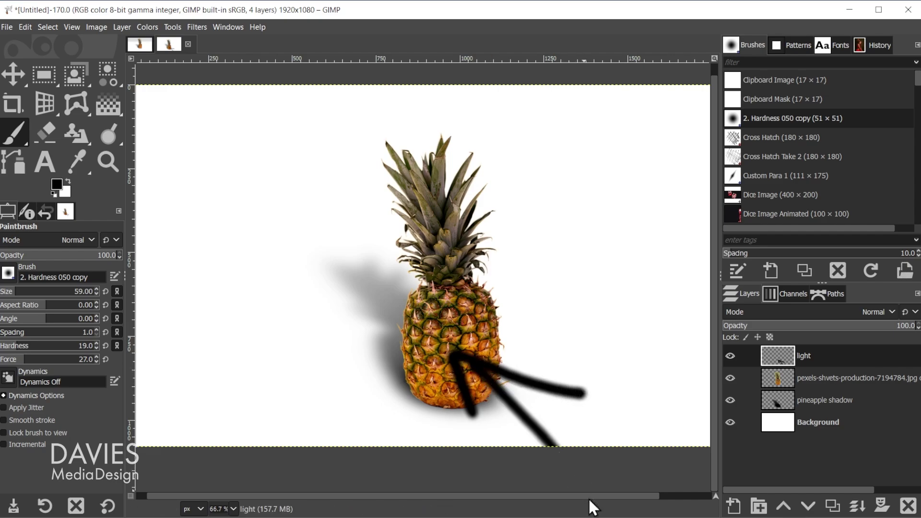
click(908, 506)
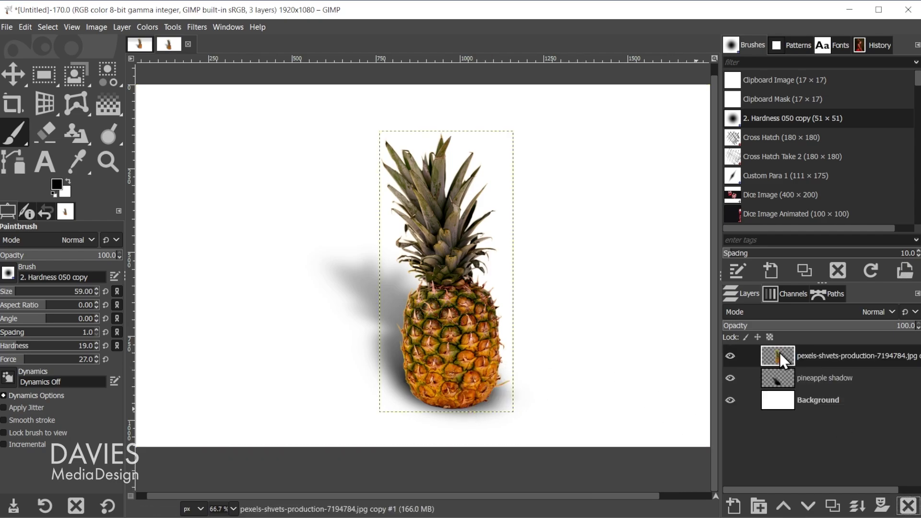
Step: Switch to the Dodge/Burn tool and enlarge its brush to about 357
click(106, 141)
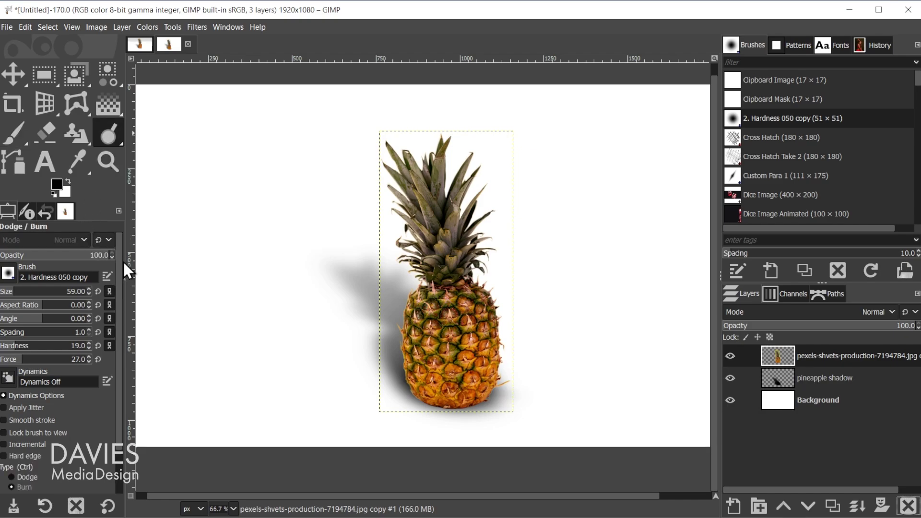
scroll(115, 283, down, 3)
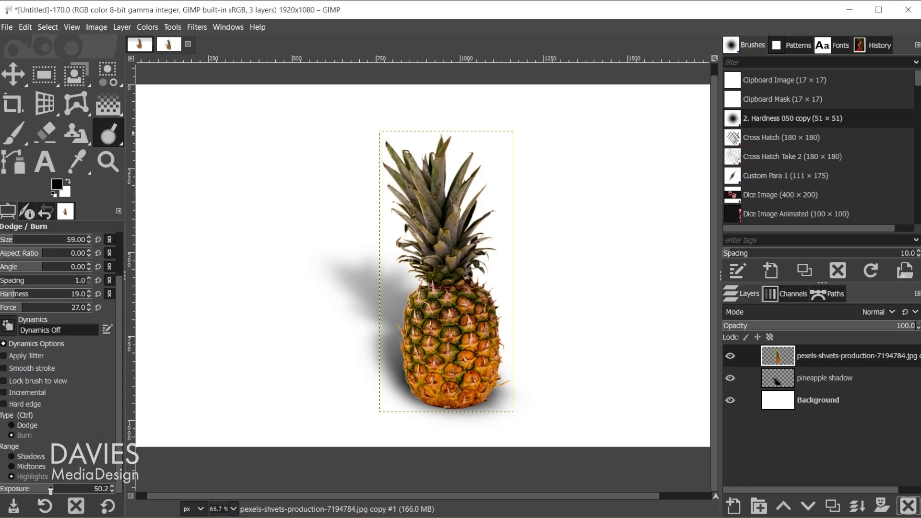
scroll(120, 446, up, 3)
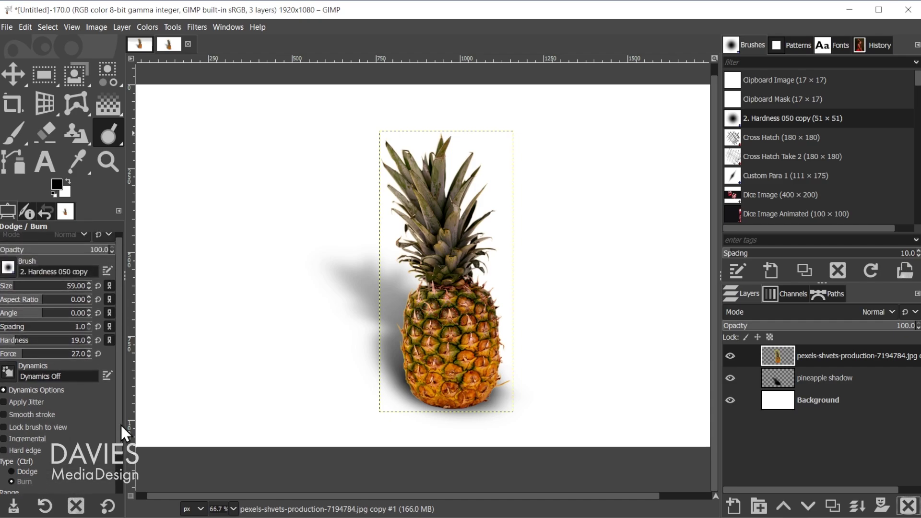
click(39, 286)
drag(42, 287, 46, 286)
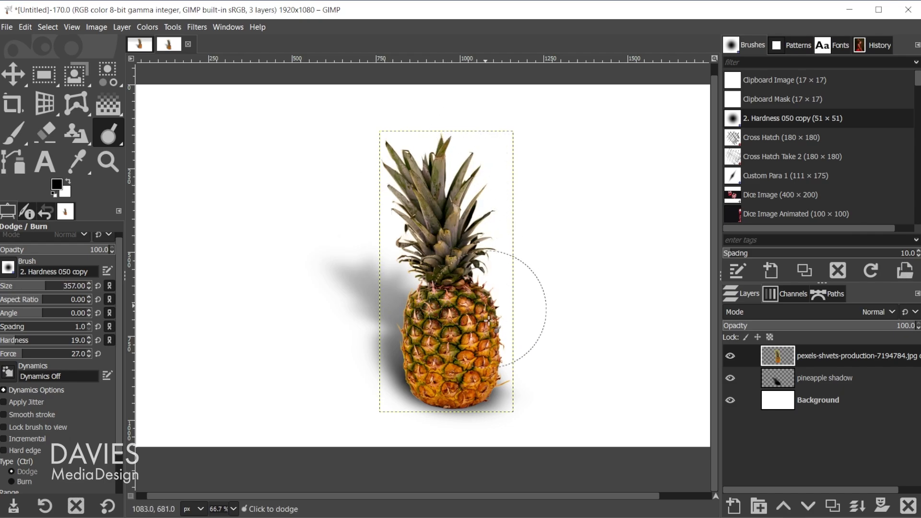
Step: Trial-dodge the pineapple's right side, undo it, then set Dodge mode with brush size 147
mouse_move(482, 409)
mouse_down()
mouse_move(519, 324)
mouse_move(494, 195)
mouse_move(500, 287)
mouse_move(464, 374)
mouse_up()
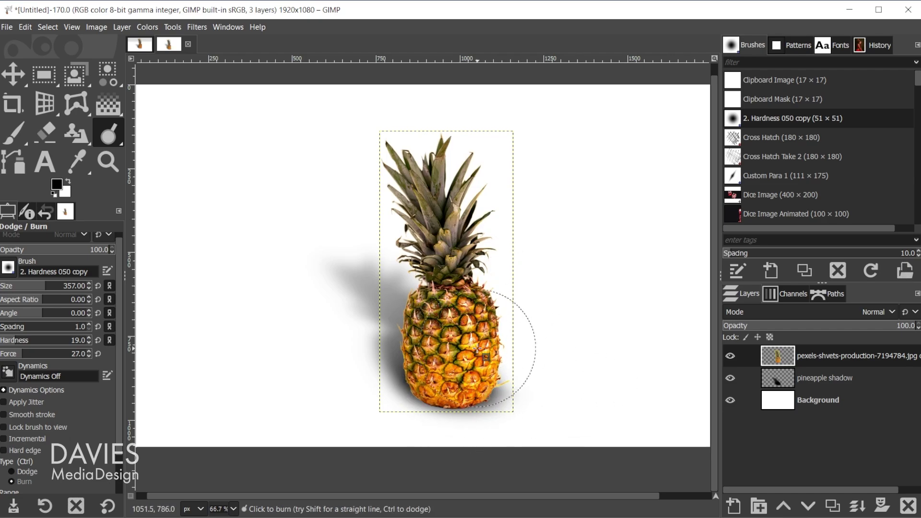
key(ctrl+z)
key(ctrl+z)
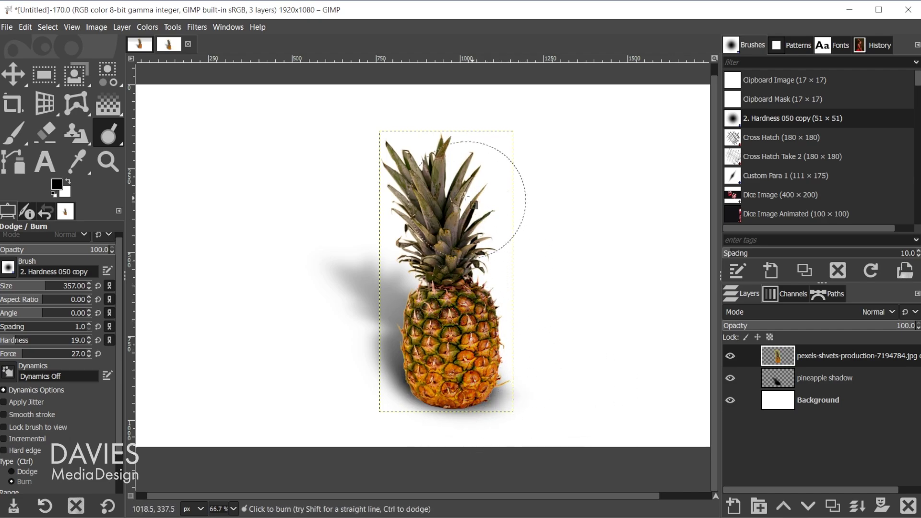
key(ctrl)
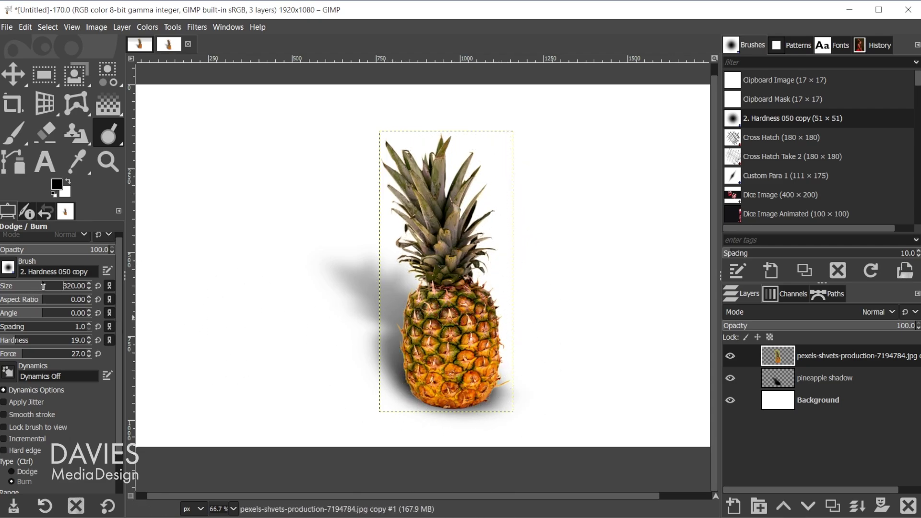
drag(37, 286, 40, 293)
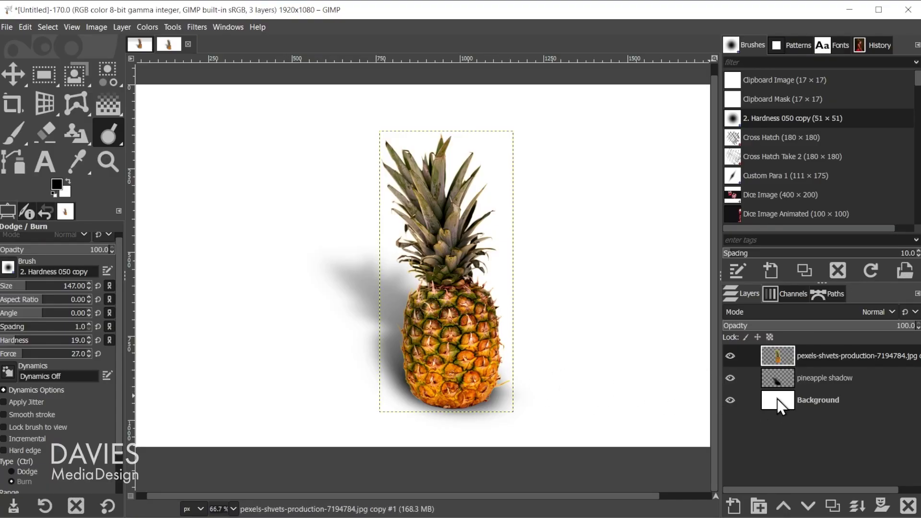
Step: Add a new layer named 'wall shading' above the Background layer
click(777, 398)
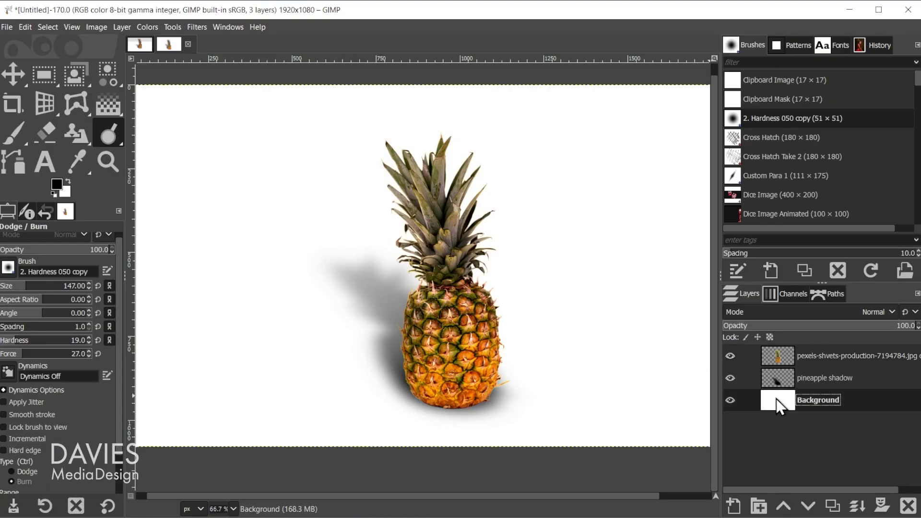
click(732, 506)
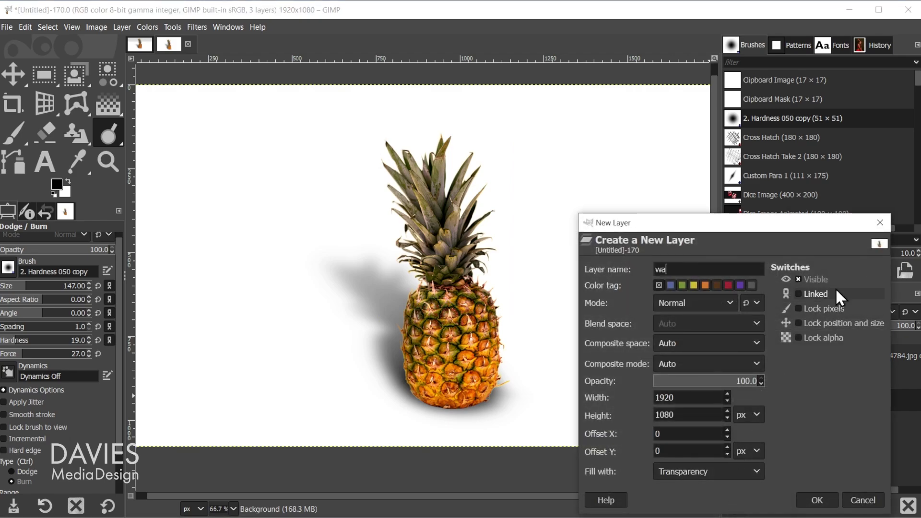
text(wall shading)
key(Return)
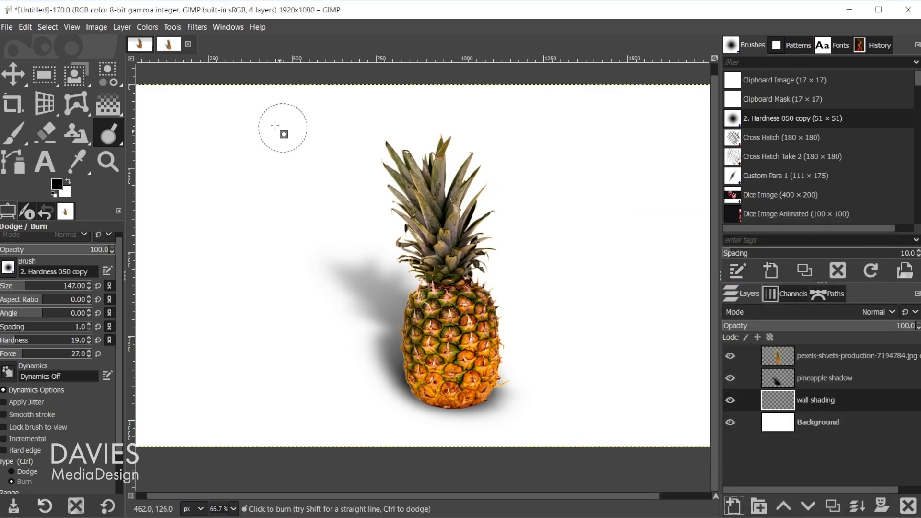
Step: Draw a vertical black-to-white gradient on the upper canvas with its midpoint at 50
click(107, 101)
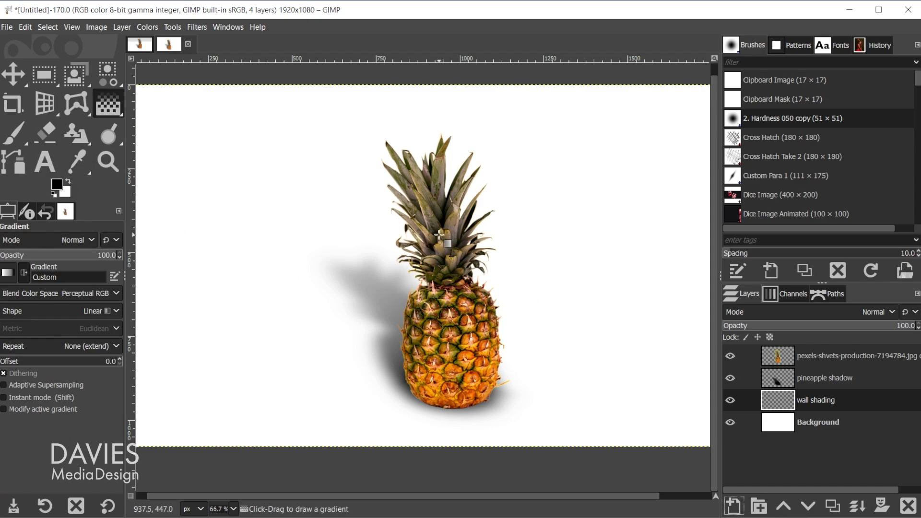
drag(440, 235, 438, 167)
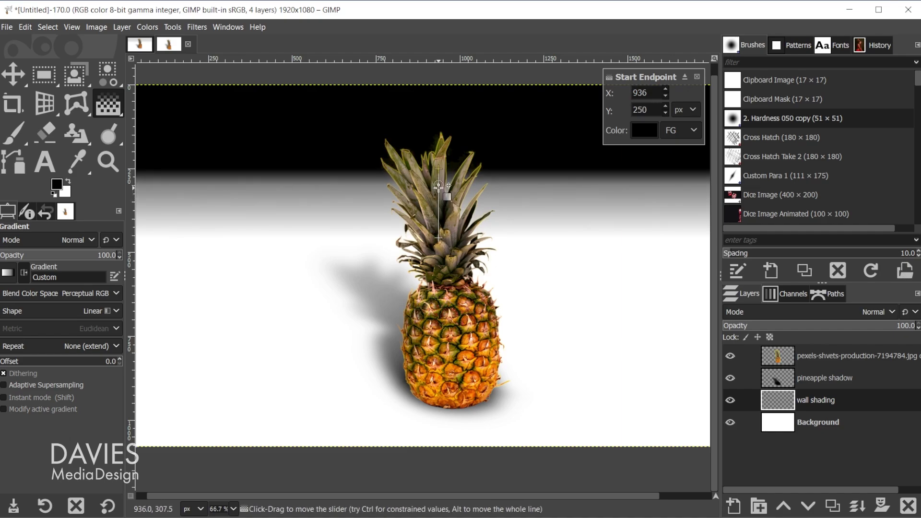
drag(438, 185, 439, 199)
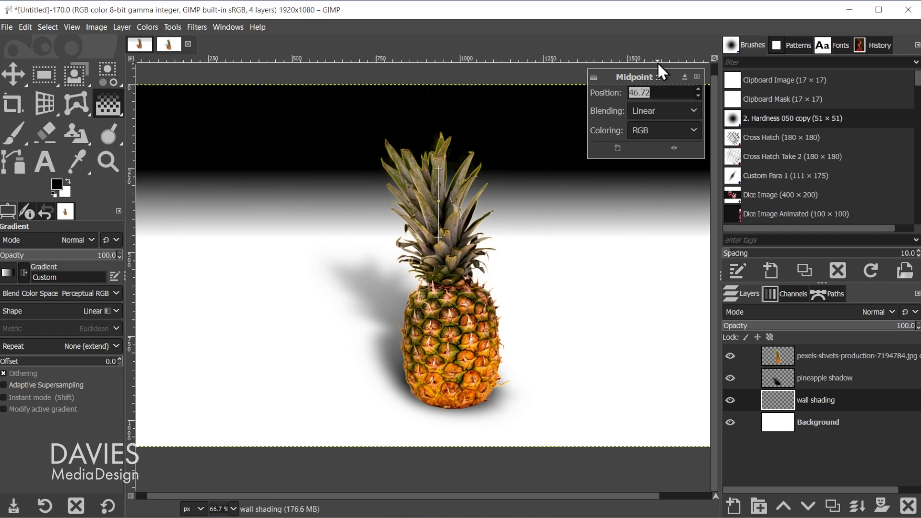
text(50)
key(Tab)
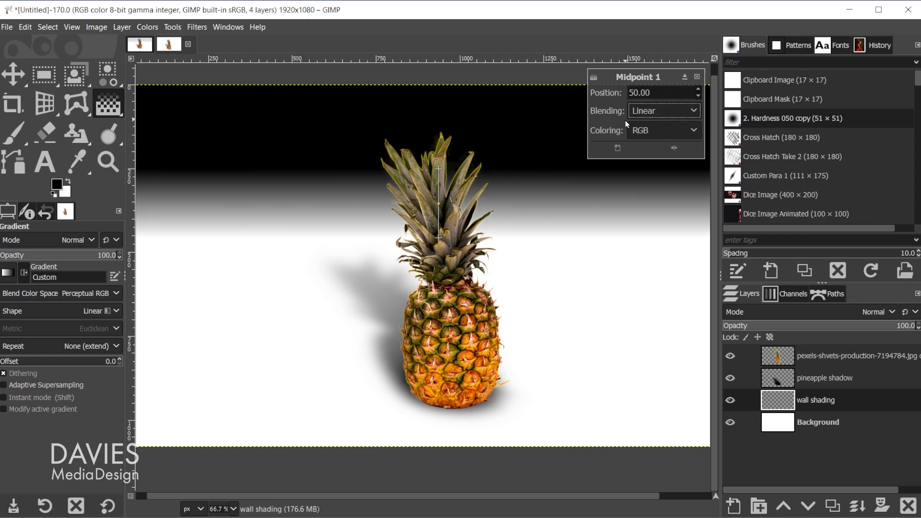
click(439, 238)
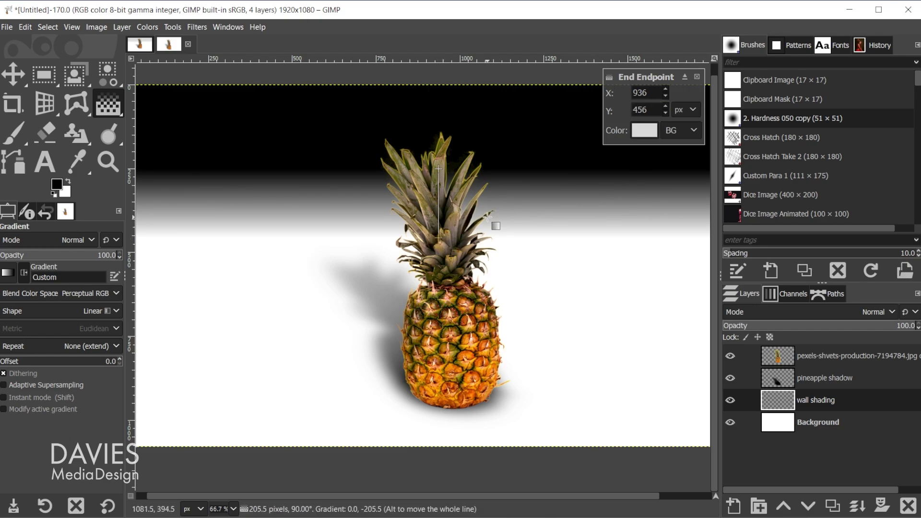
key(Return)
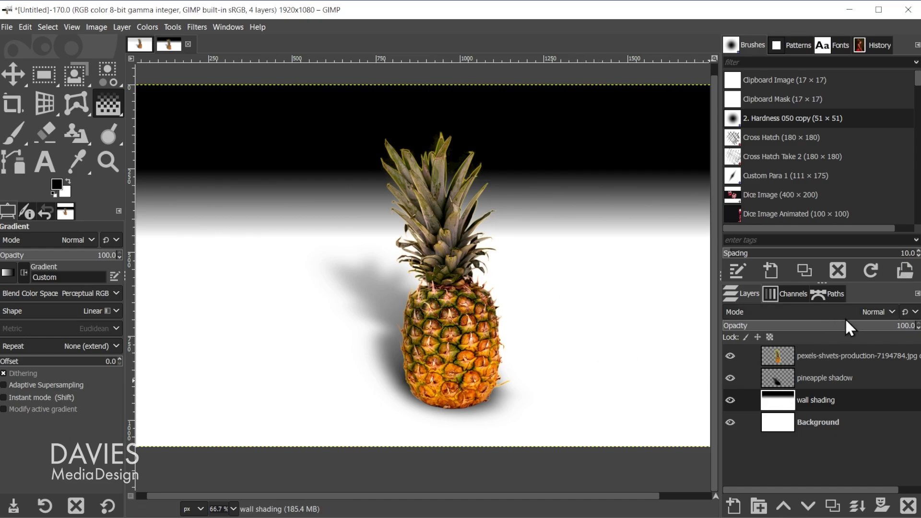
Step: Lower the wall shading opacity to about 35%, reselect Background, and zoom out to 50%
mouse_move(787, 328)
mouse_down()
mouse_move(759, 326)
mouse_move(791, 327)
mouse_up()
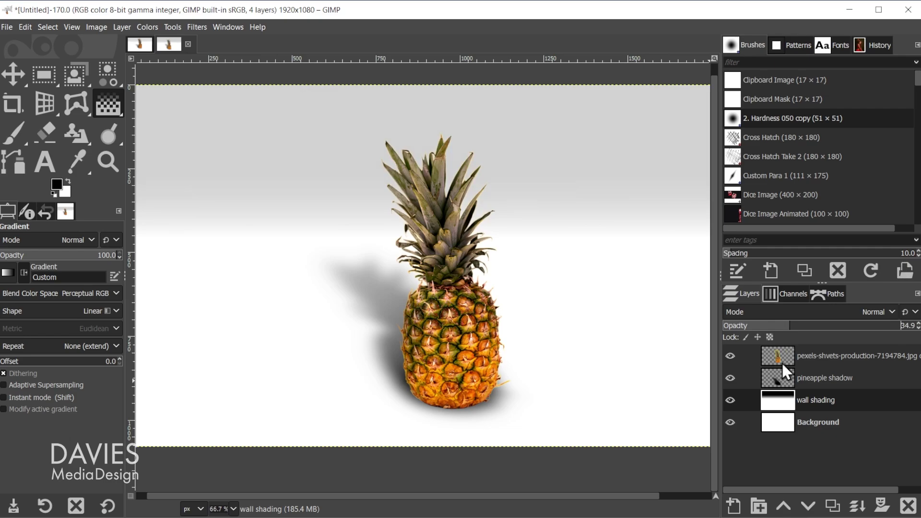
click(784, 423)
key(minus)
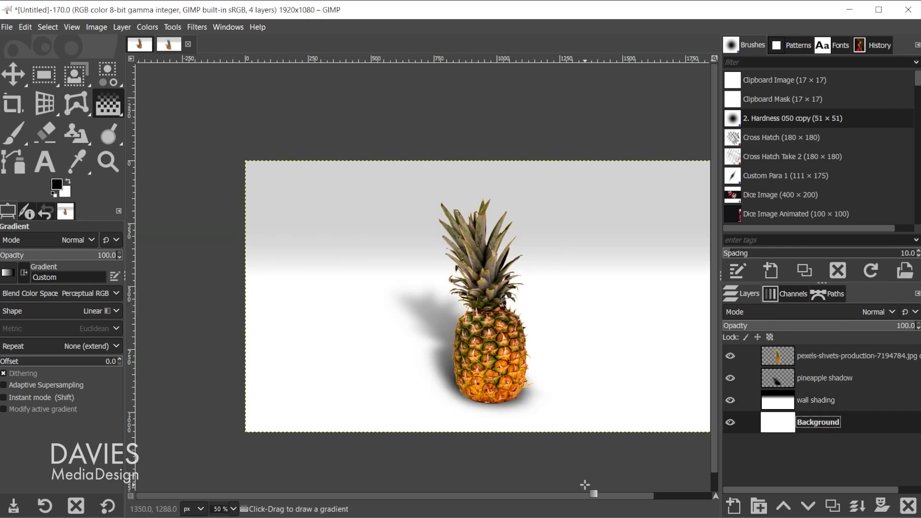